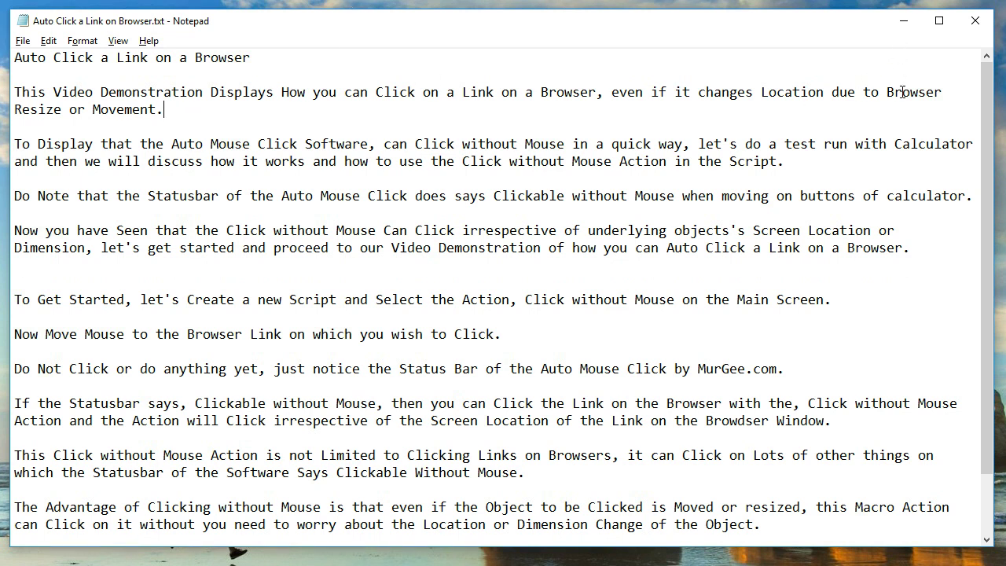
Step: Minimise the Notepad text, open Auto Mouse Click from the desktop and choose Click Without Mouse as the action type
left_click(904, 21)
double_click(399, 263)
left_click(275, 101)
left_click(253, 124)
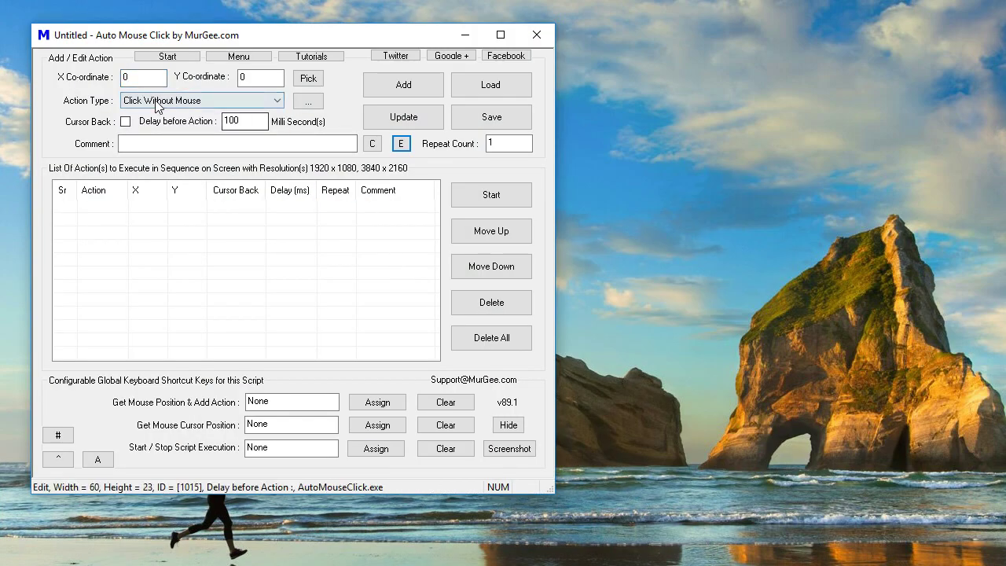
Step: Open the Visible Action Selection list, move and resize its window to reach the lower edge, and confirm it
left_click(307, 102)
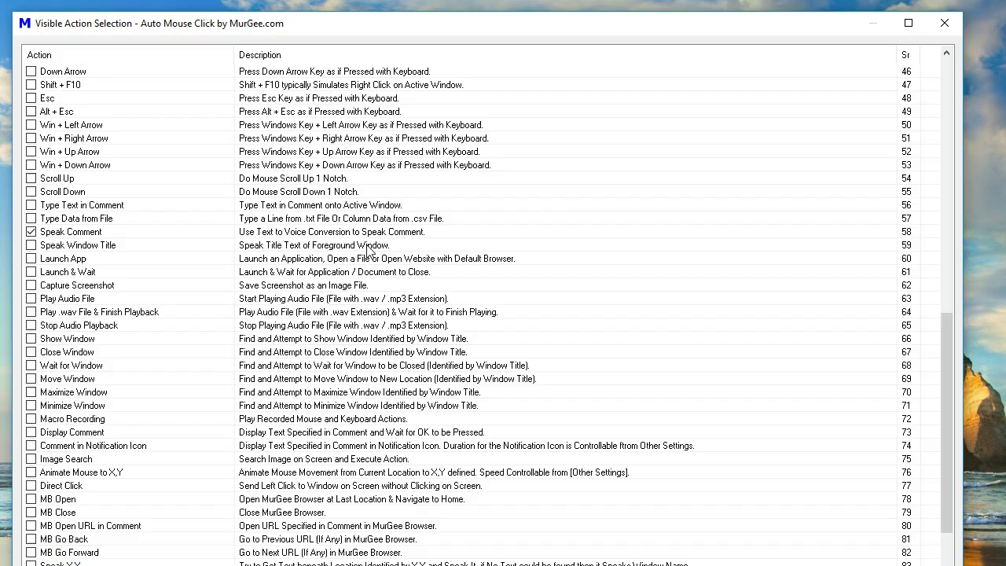
left_click_drag(411, 17, 468, 0)
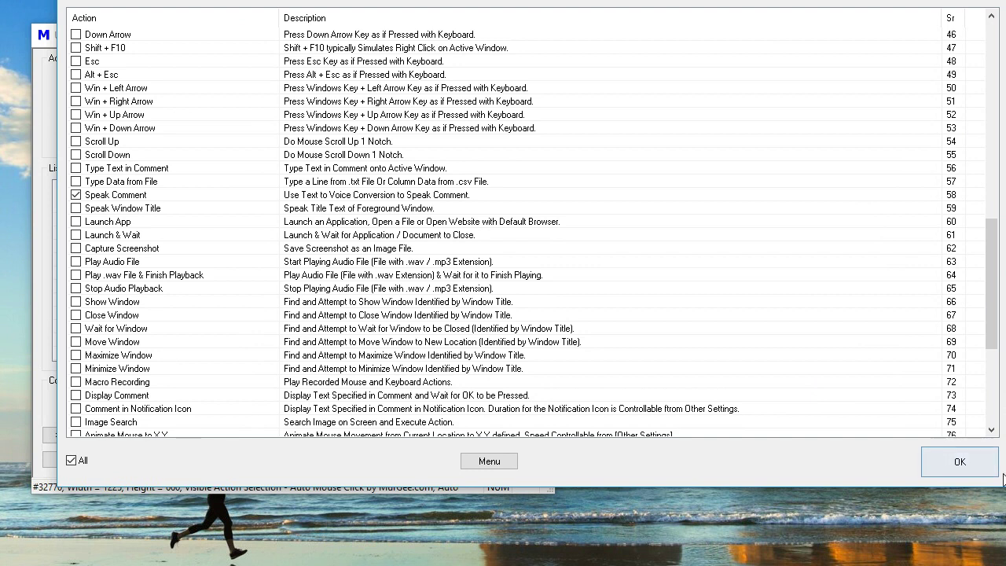
left_click_drag(1003, 484, 831, 529)
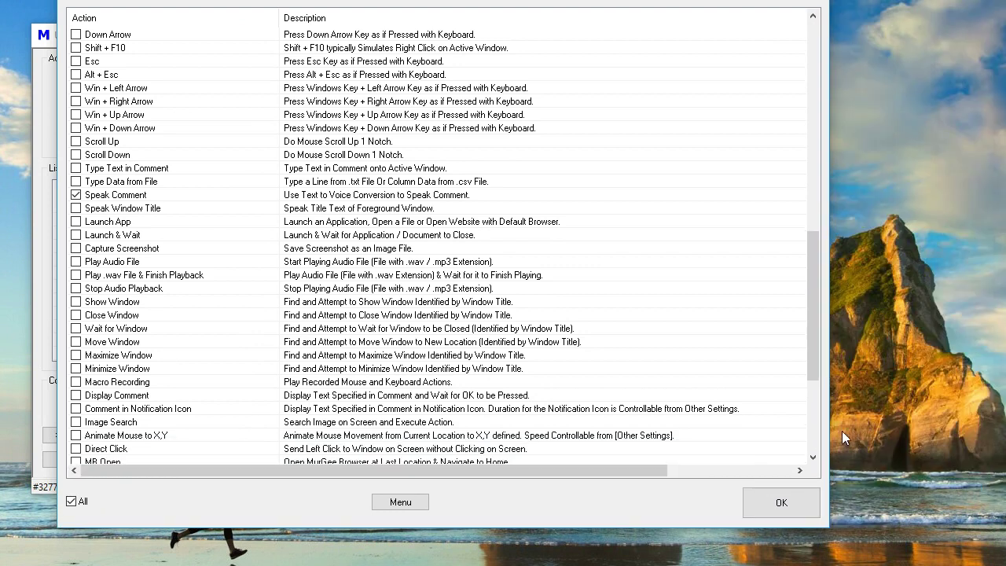
left_click(792, 505)
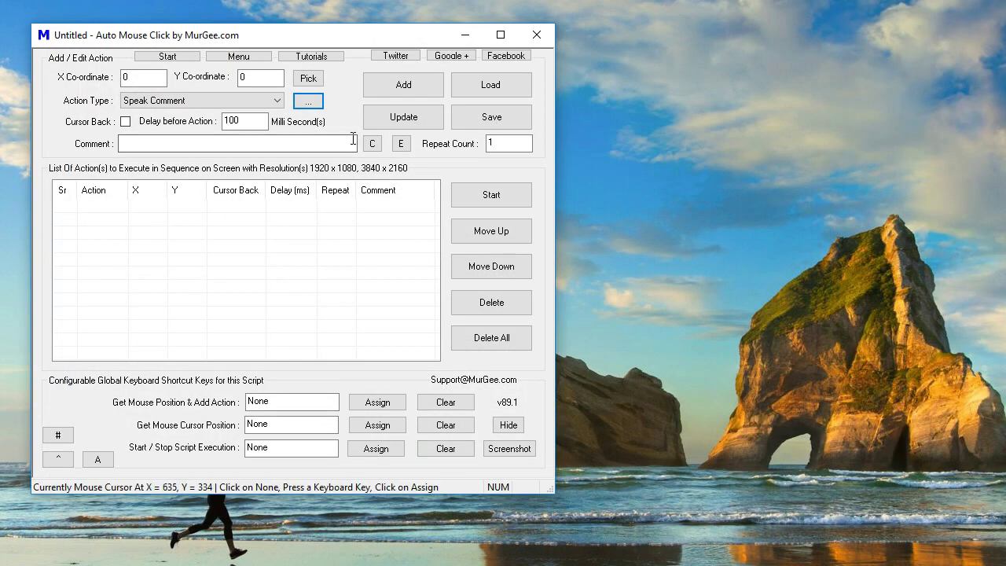
Step: Set the action type back to Click Without Mouse
left_click(243, 103)
left_click(228, 124)
left_click(307, 101)
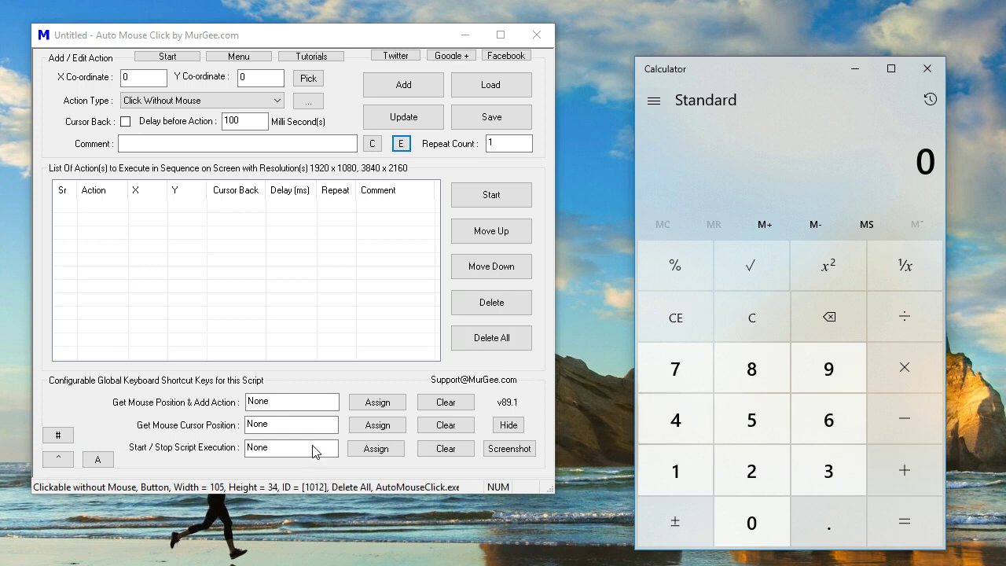
Step: Assign F3 as the script's shortcut for Get Mouse Position & Add Action
left_click(272, 408)
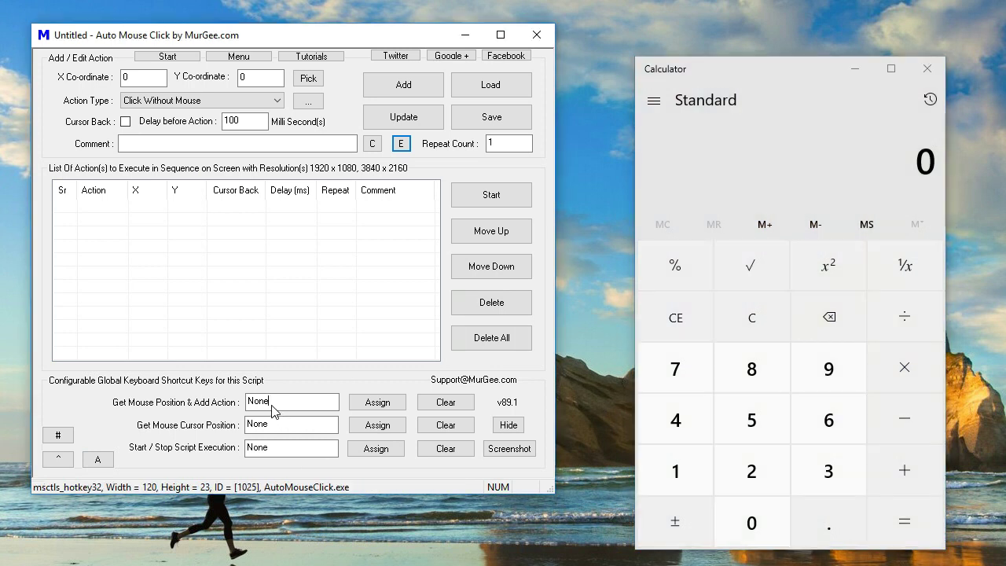
left_click(377, 402)
key("F3")
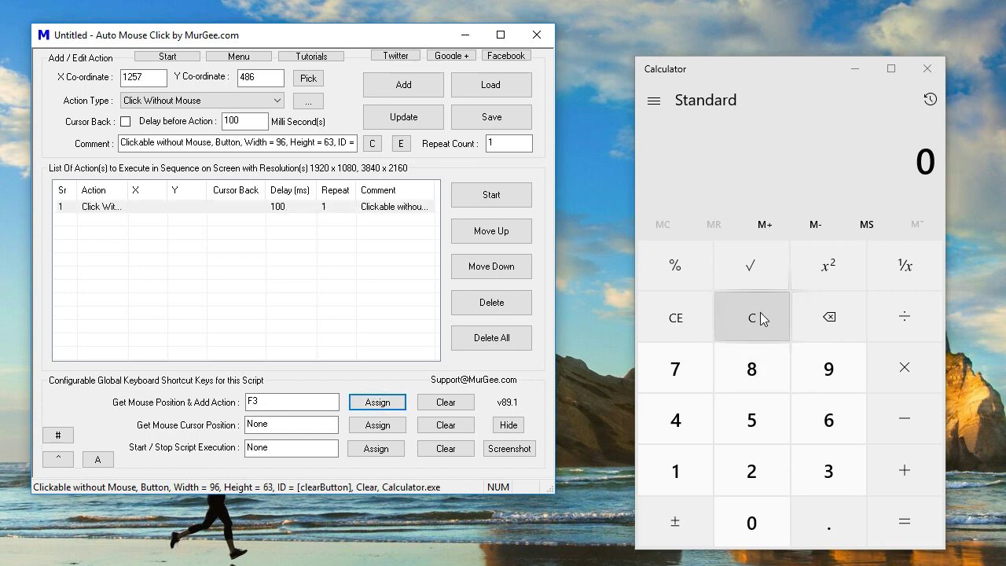
Step: Record Click Without Mouse actions on Calculator's C, 1, 2, 3, +, 4, 5, 6 and = buttons with the assigned shortcut
key("F3")
key("F3")
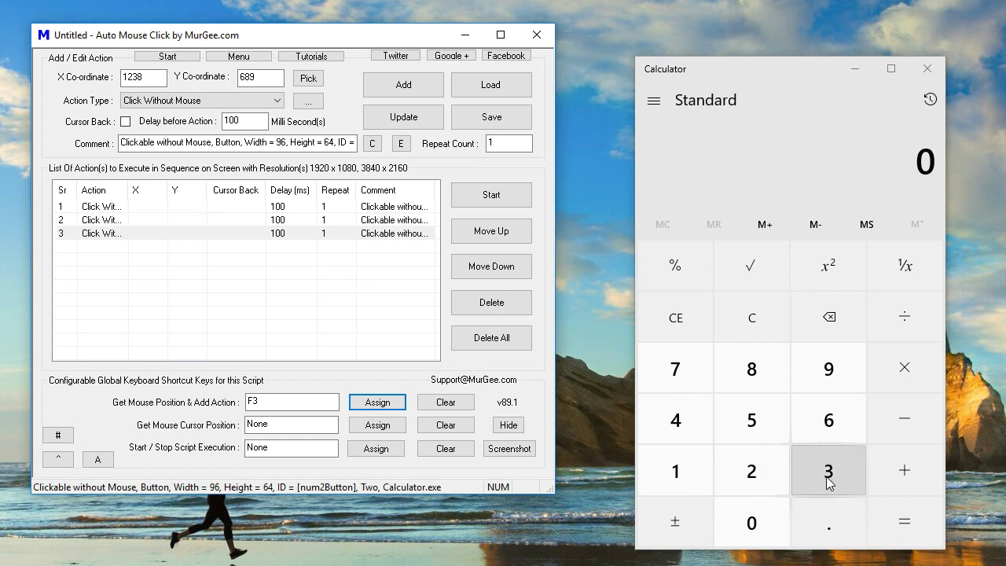
key("F3")
key("F3")
key("F3")
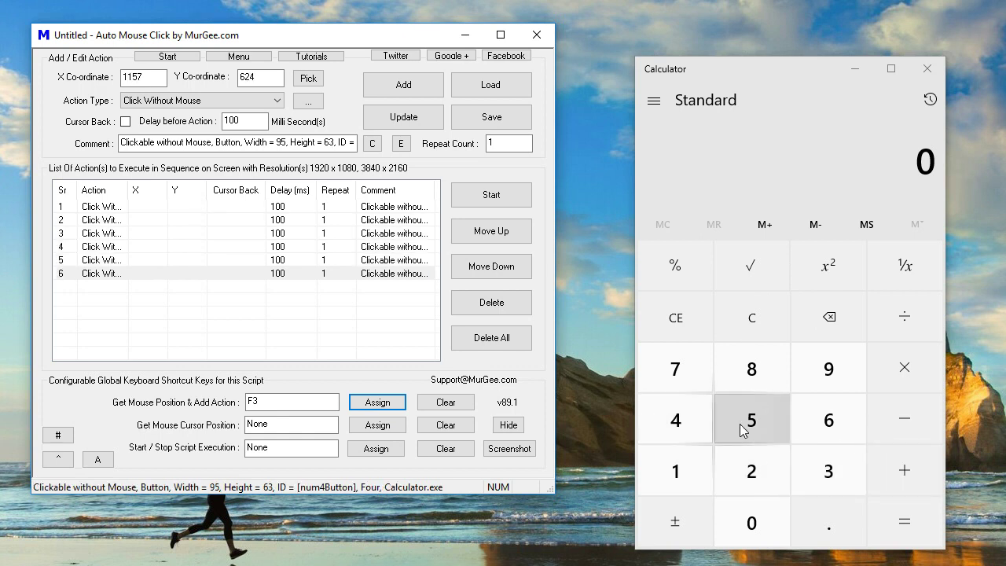
key("F3")
key("F3")
key("F3")
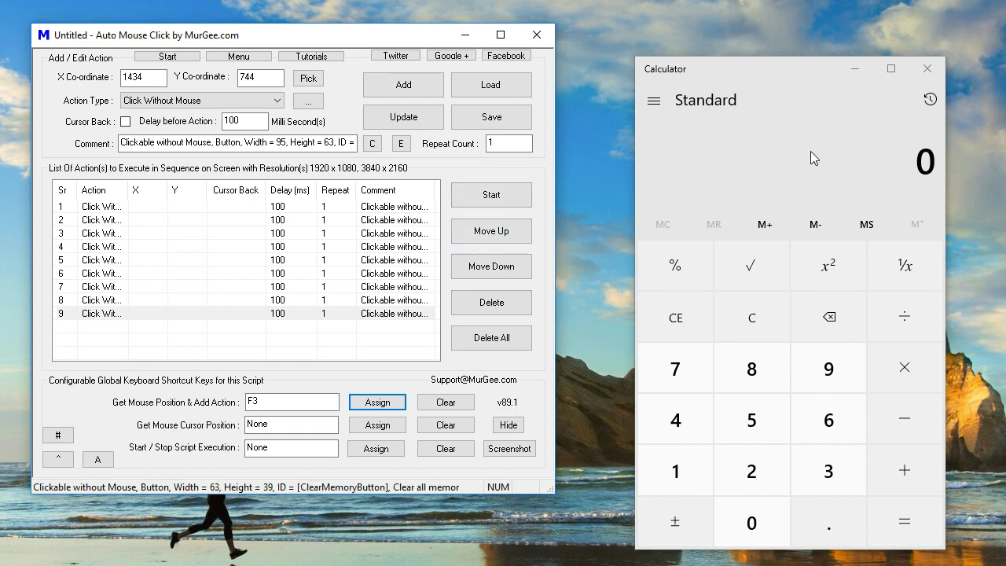
Step: Run the script on Calculator, and run it again with the Calculator window moved up the screen
left_click(506, 196)
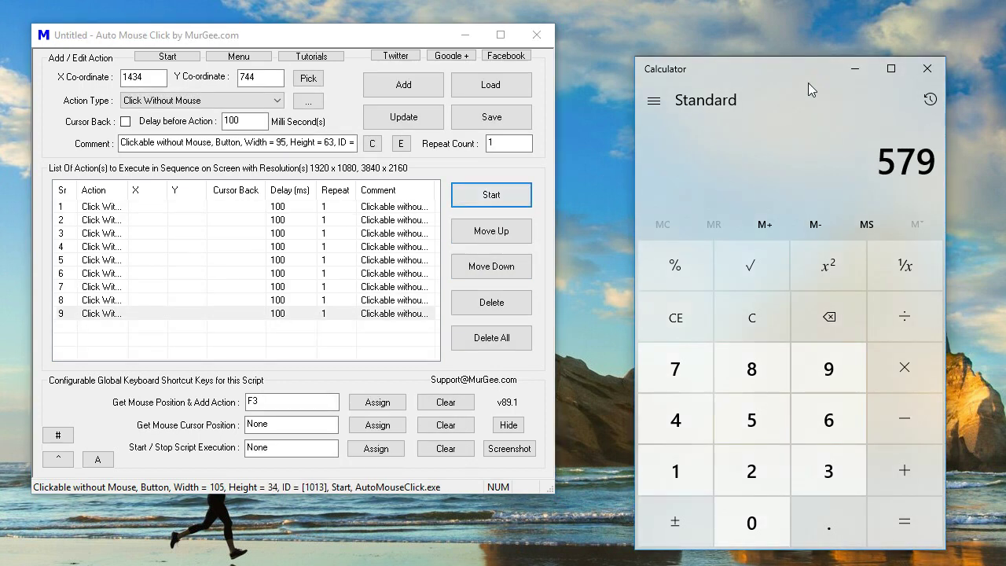
left_click_drag(767, 72, 770, 0)
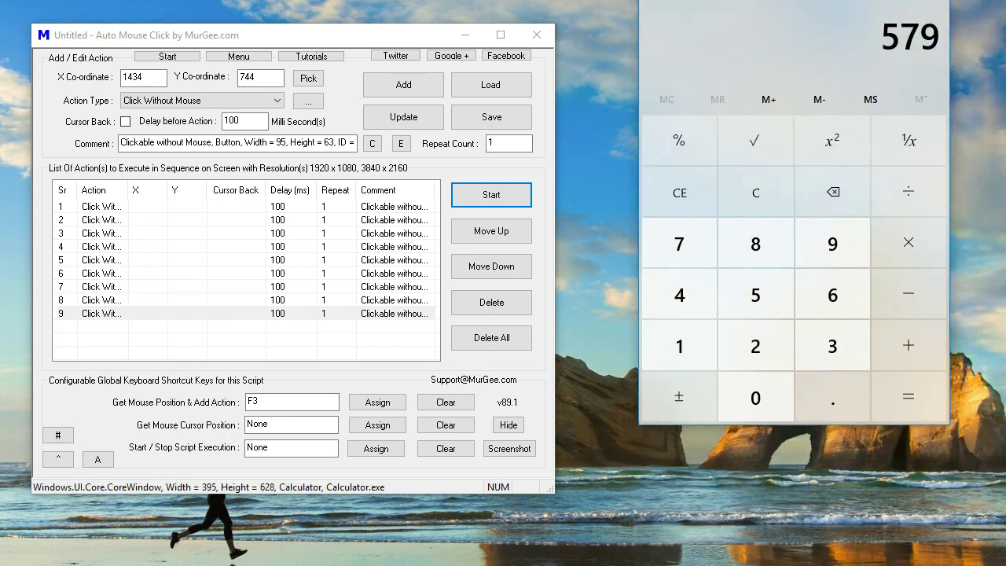
left_click(495, 197)
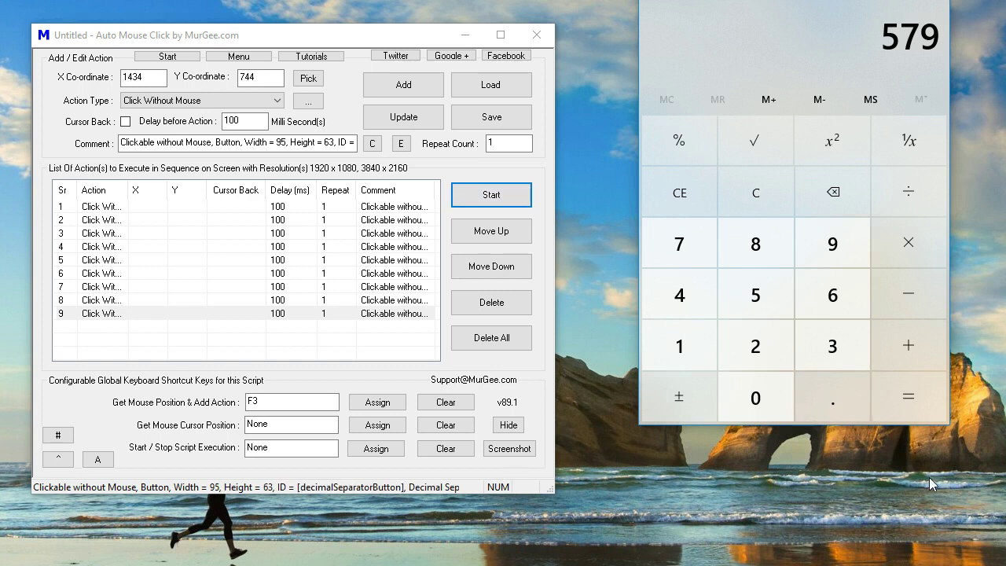
Step: Shrink the Calculator window, move it to the lower right of the desktop and run the script again
left_click_drag(948, 429, 890, 322)
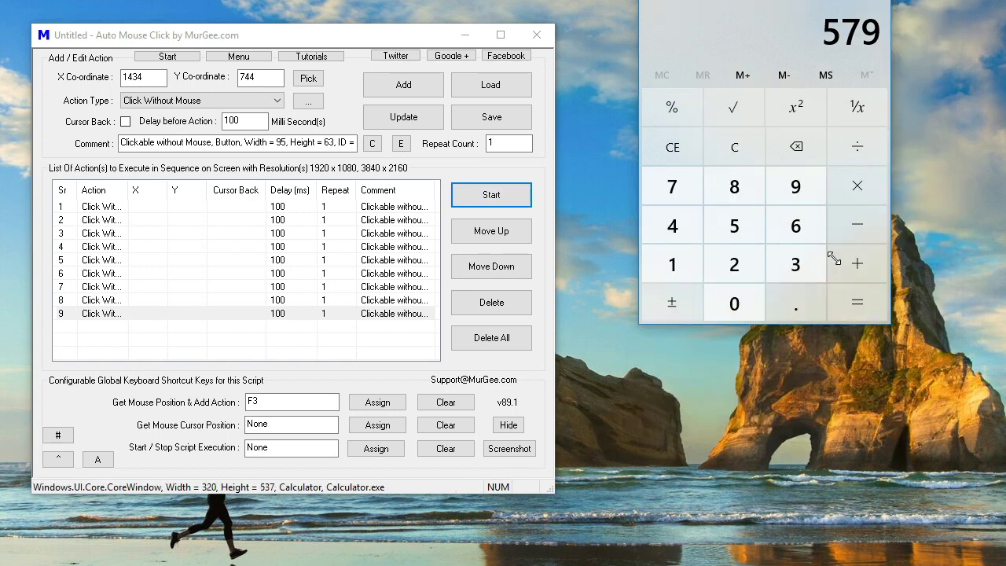
left_click_drag(763, 4, 861, 152)
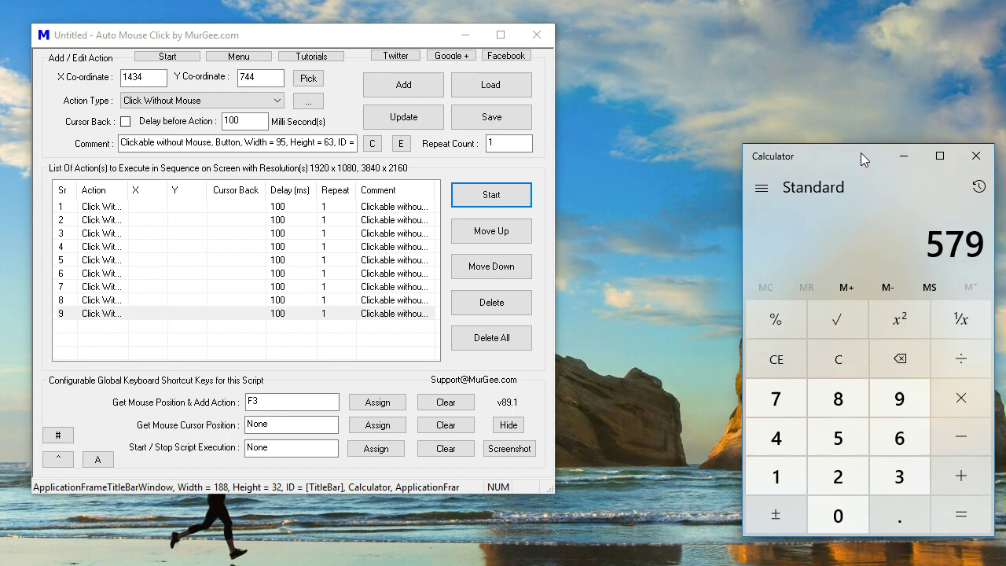
left_click(496, 200)
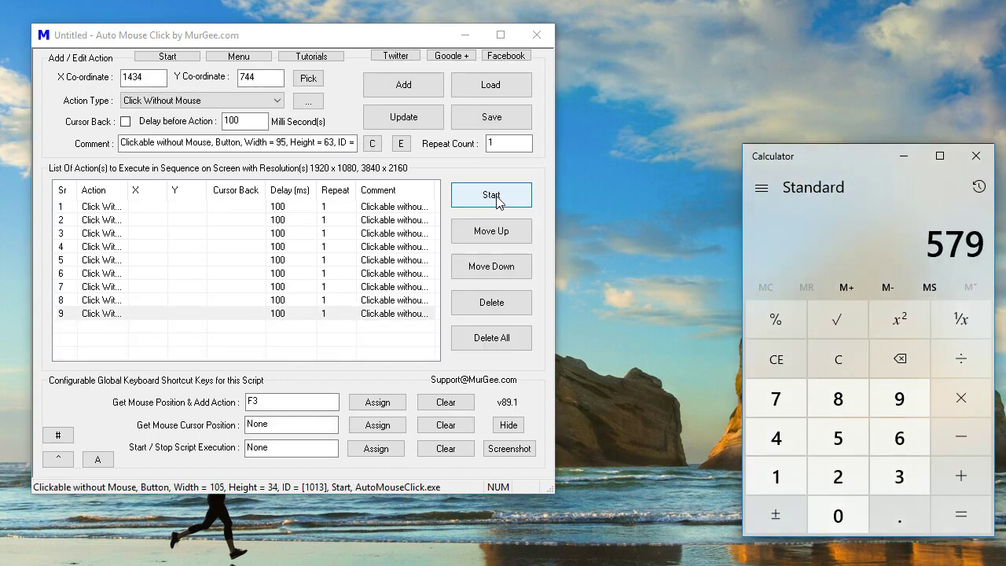
Step: Run the script with a repeat count of 10 and a delay of 0 + 0 random milliseconds for all actions
left_click(491, 143)
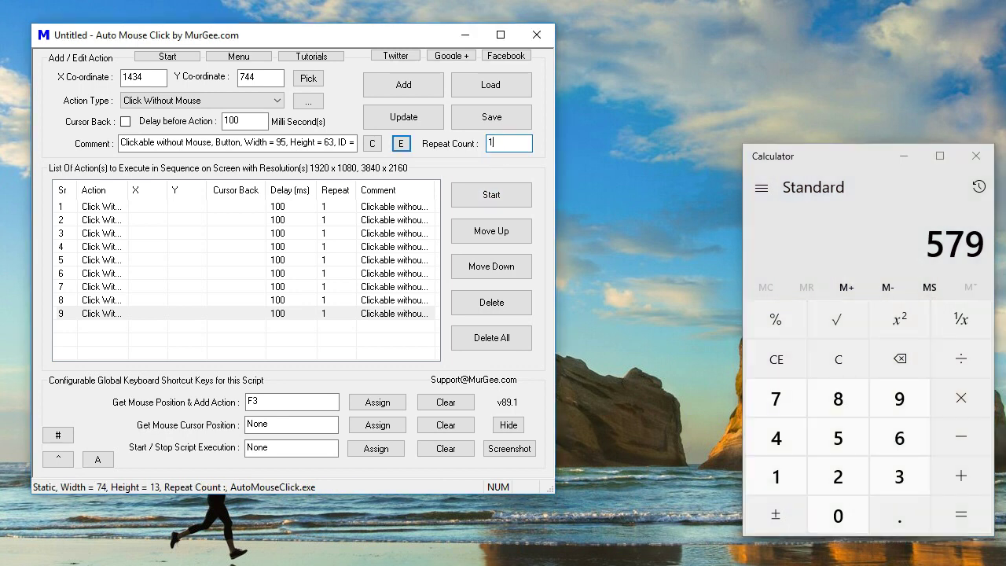
left_click(222, 248)
right_click(222, 250)
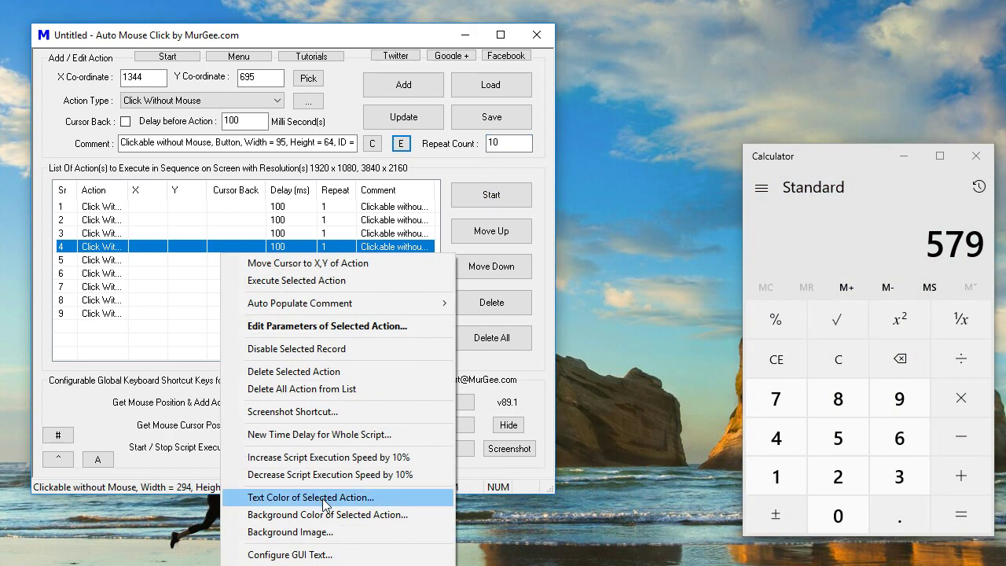
left_click(371, 434)
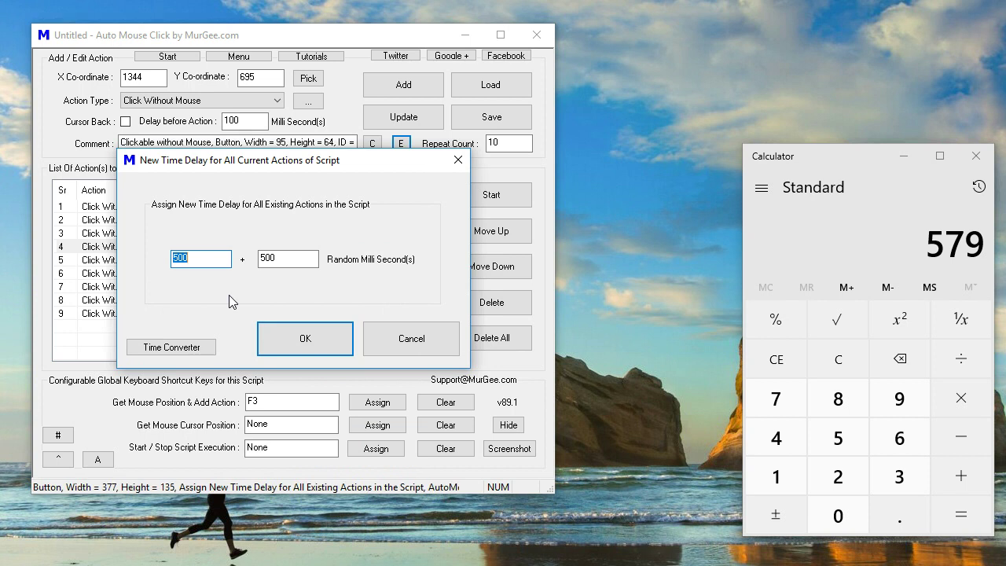
type("0")
key("Tab")
type("0")
key("Return")
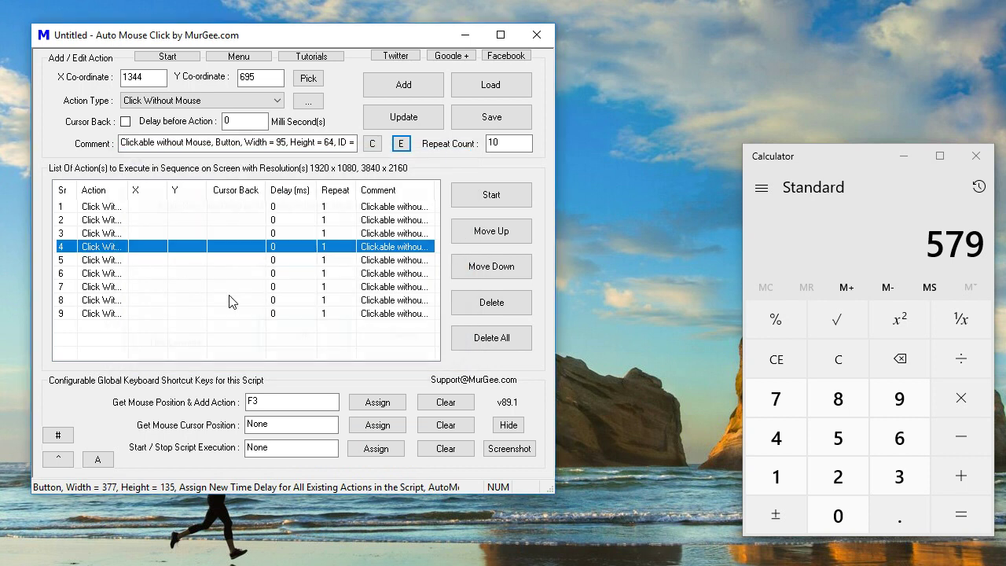
left_click(513, 197)
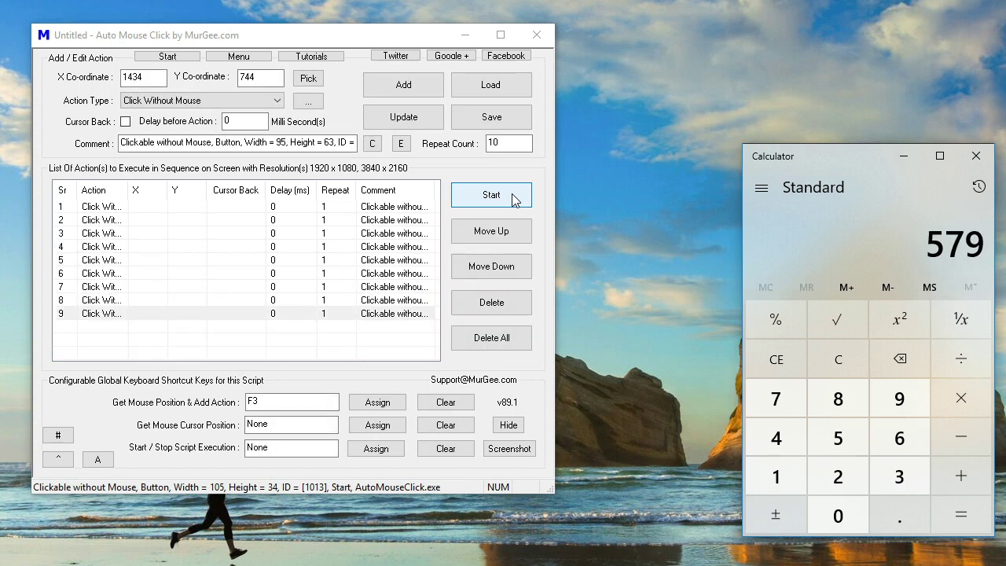
Step: Widen the Auto Mouse Click window and its Comment column to read the recorded button details, and bring Calculator to the front
left_click_drag(546, 489, 831, 513)
left_click(434, 233)
left_click_drag(435, 190, 733, 197)
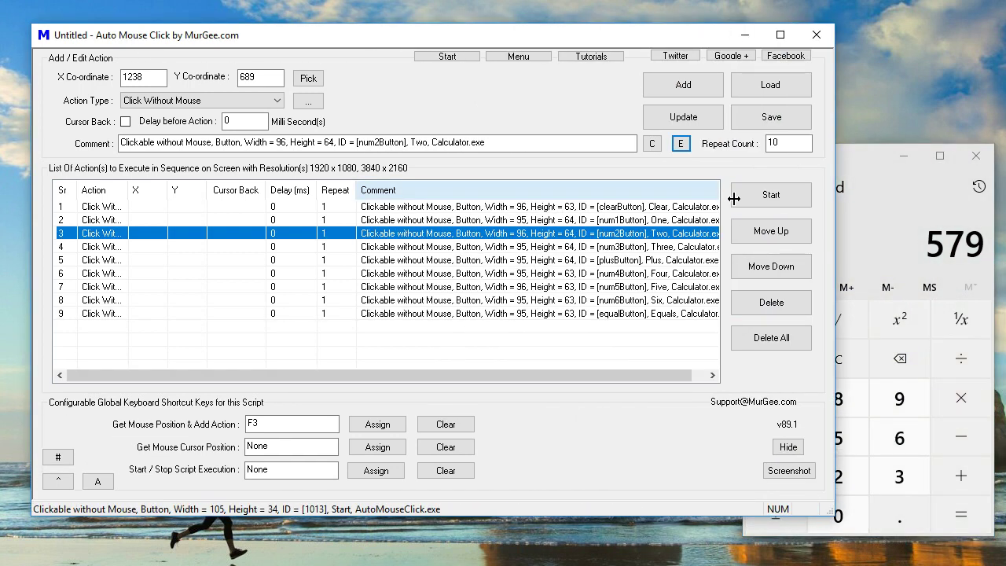
left_click(881, 209)
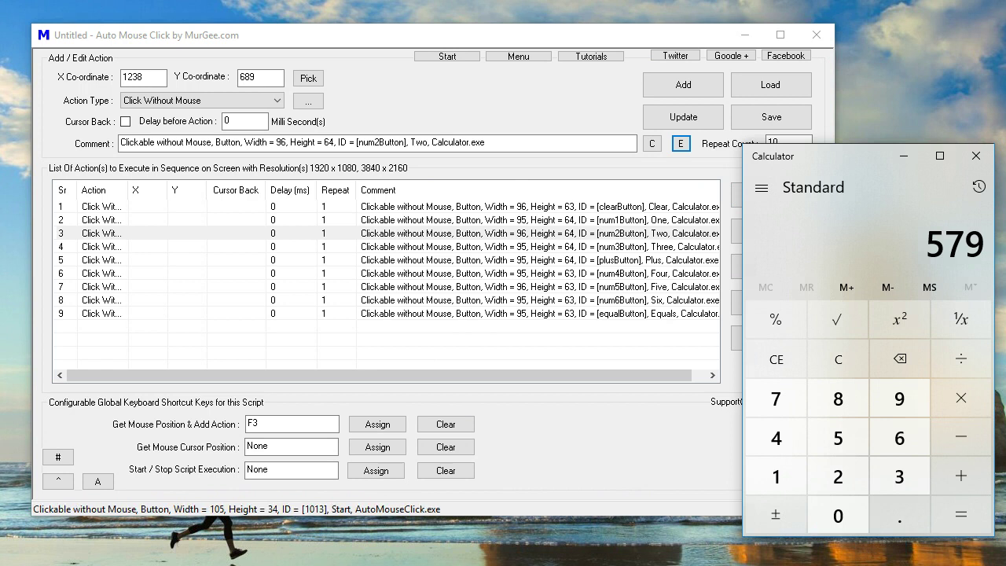
left_click(447, 55)
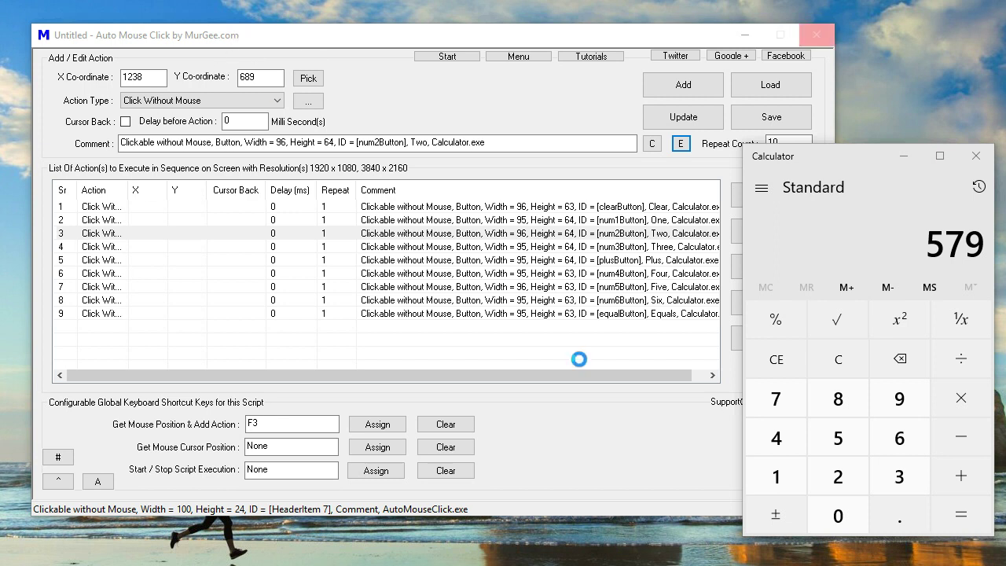
Step: Delete all actions from the script and choose Click Without Mouse as the action type for a new one
left_click(647, 425)
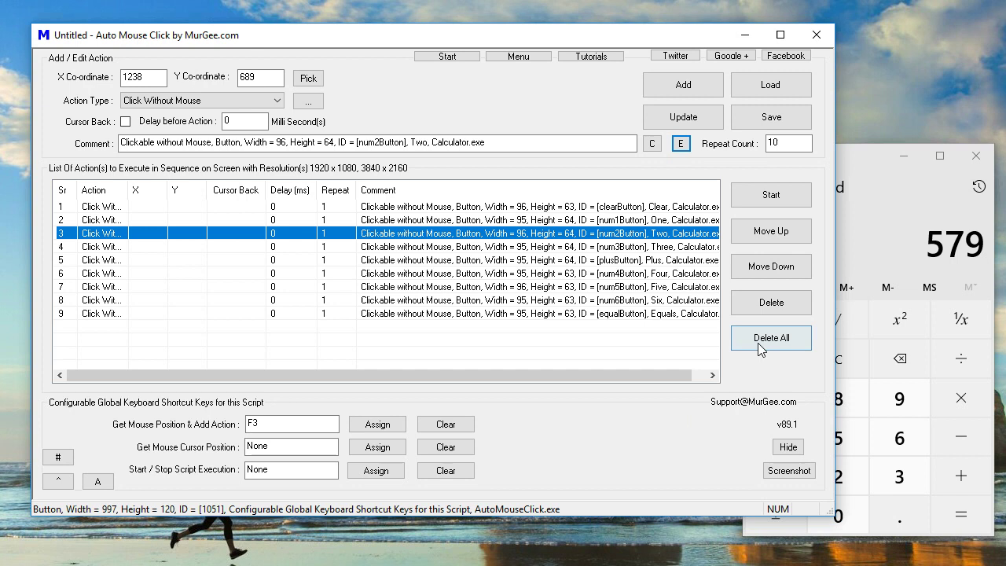
left_click(771, 337)
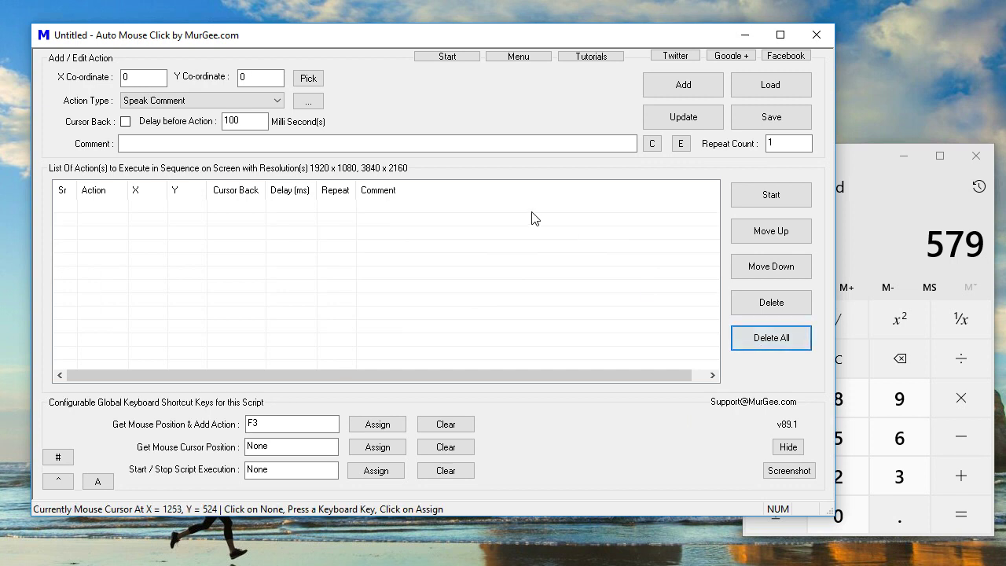
left_click(253, 100)
left_click(218, 126)
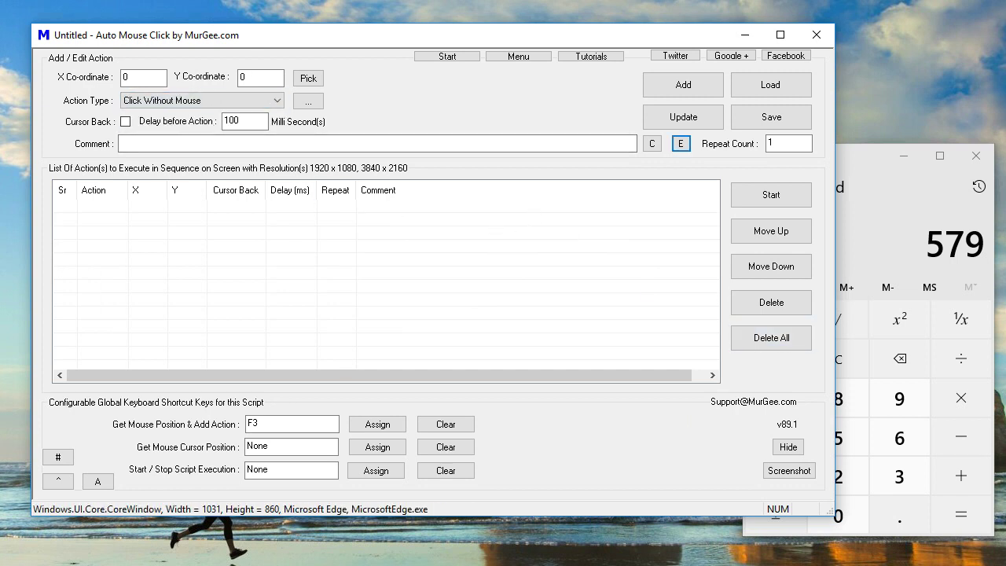
Step: Narrow the Auto Mouse Click window beside the amc.murgee.com page in Edge and reset the action list's column widths and record colors
key("alt+Tab")
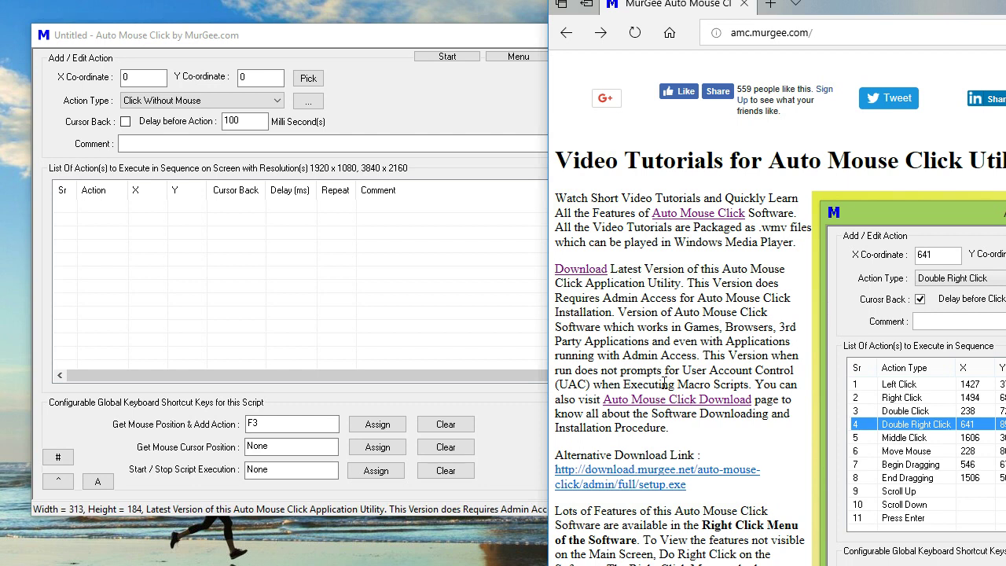
left_click(456, 113)
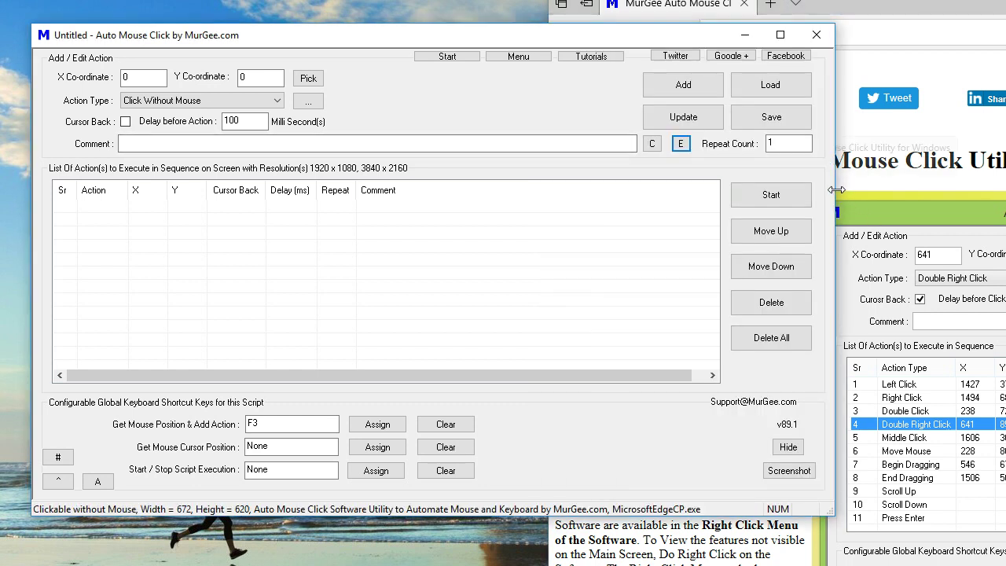
left_click_drag(848, 206, 673, 206)
left_click_drag(449, 203, 381, 206)
left_click(330, 189)
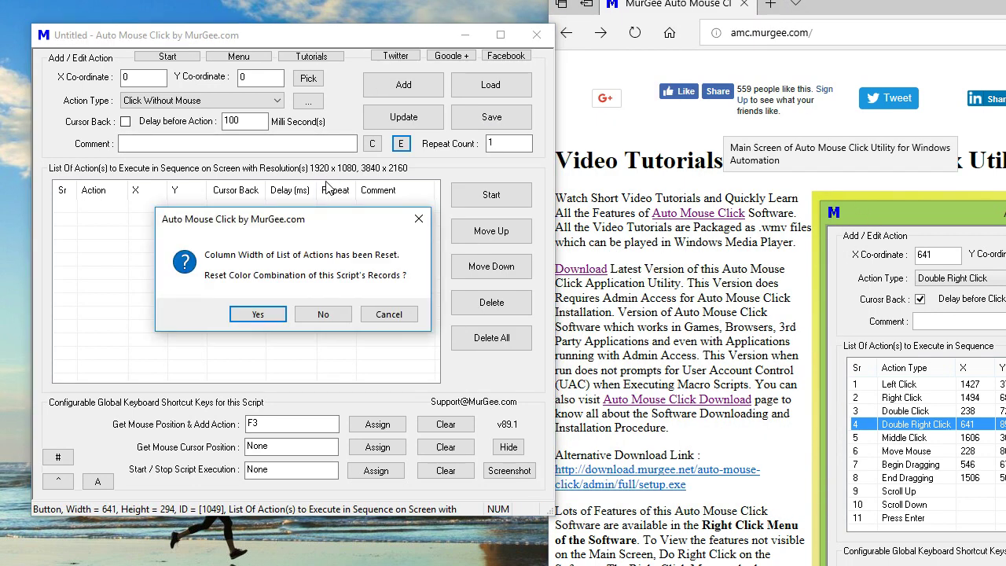
left_click(276, 314)
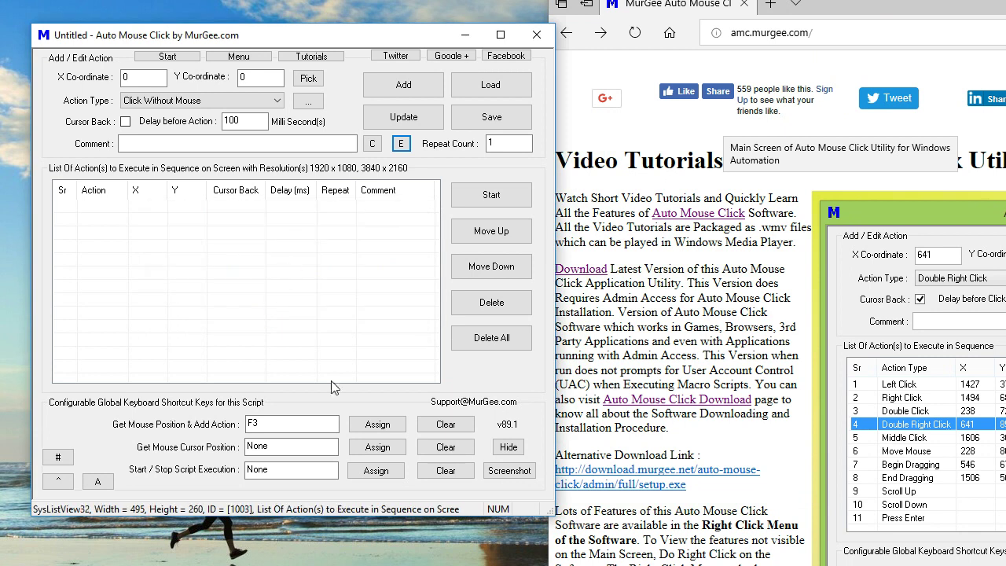
Step: Narrow the Edge window to clear the Auto Mouse Click window, and keep Click Without Mouse as the action type
left_click(739, 63)
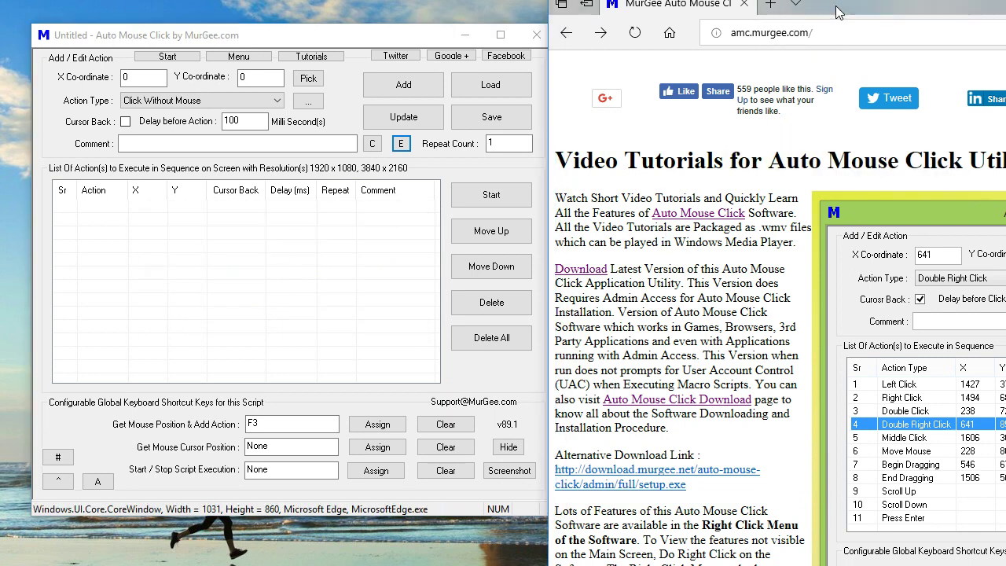
left_click_drag(549, 165, 584, 158)
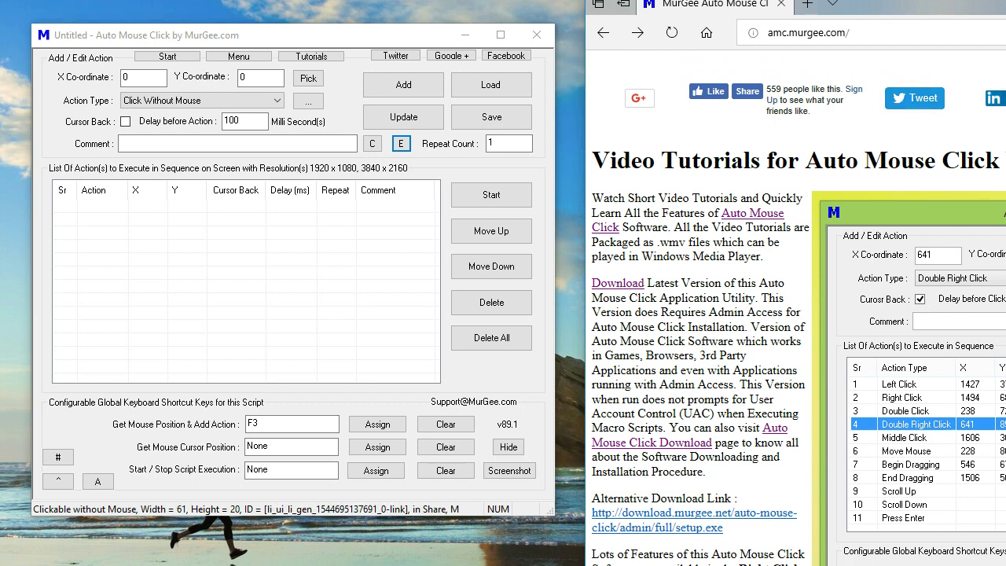
left_click(253, 100)
left_click(253, 102)
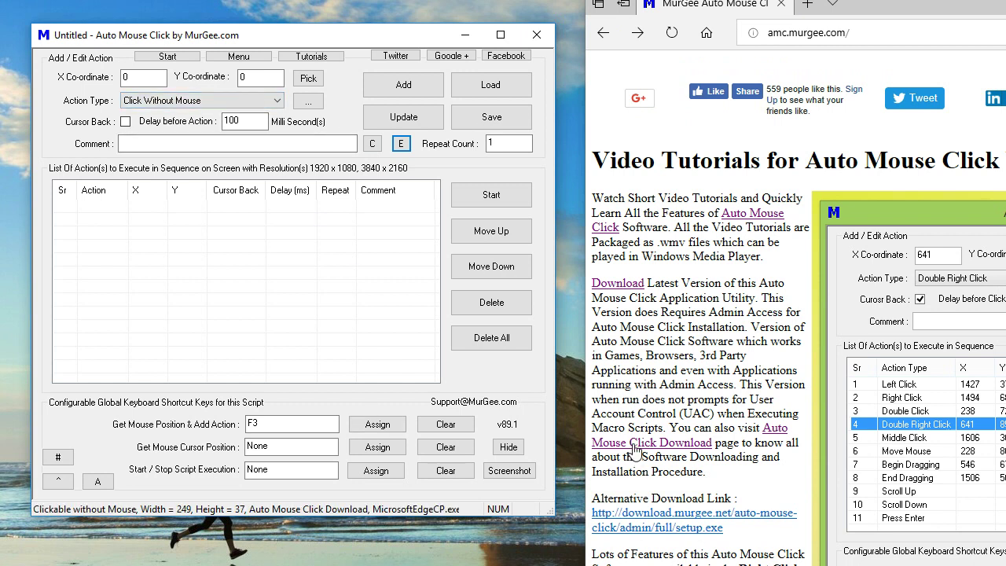
Step: Record a Click Without Mouse action for the Auto Mouse Click Download link and review its parameters in a dialog resized to fit the screen
key("F3")
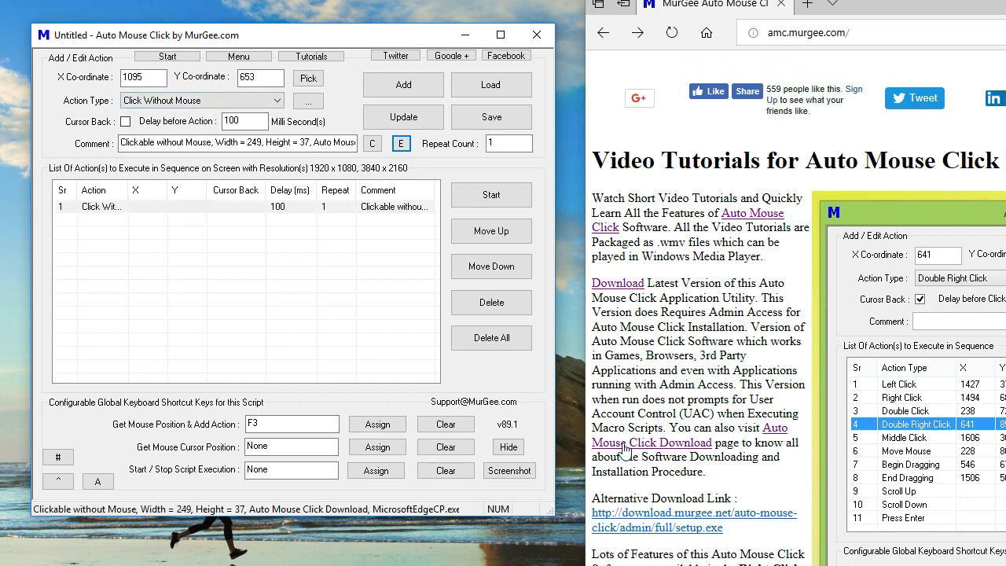
double_click(398, 206)
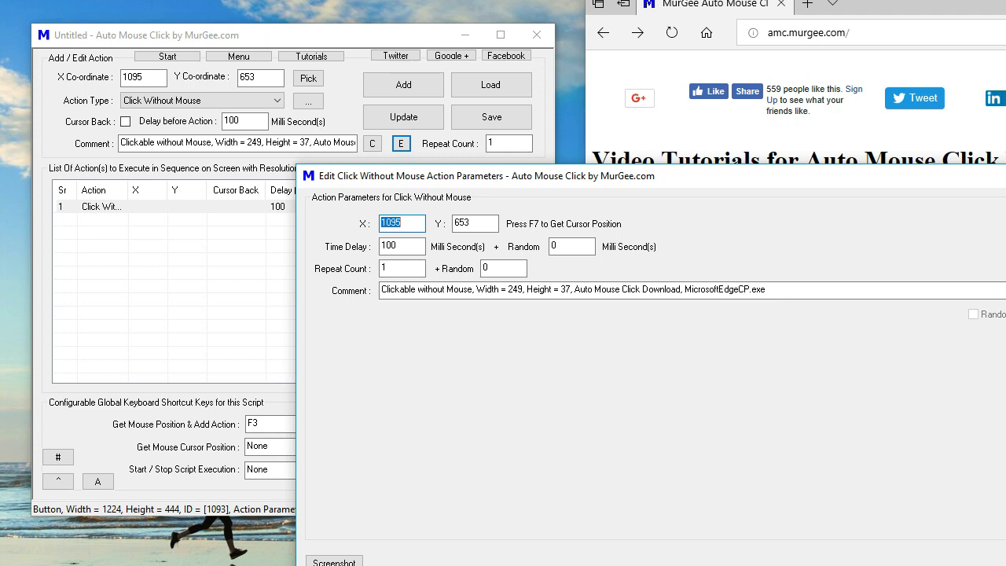
mouse_move(1005, 565)
left_mouse_down()
mouse_move(989, 533)
mouse_move(993, 555)
left_mouse_up()
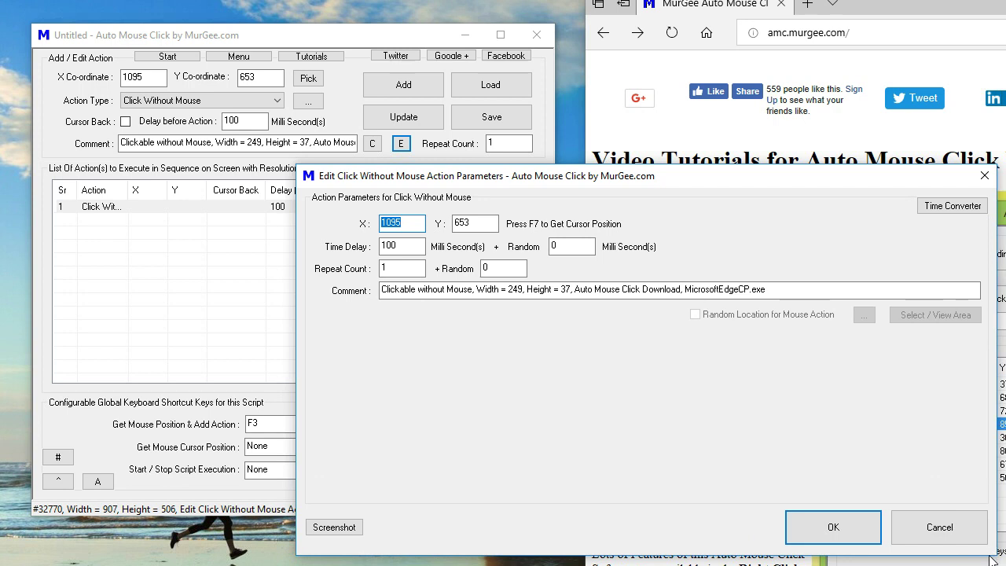
left_click(962, 543)
Step: Run the script to open the Auto Mouse Click Download link, and return the browser to the previous page
left_click(490, 201)
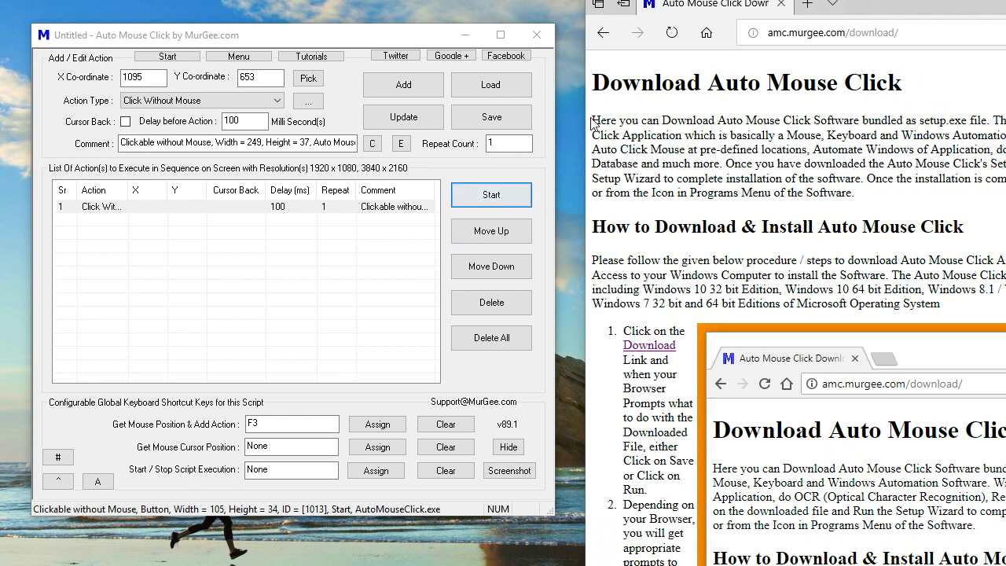
left_click(604, 32)
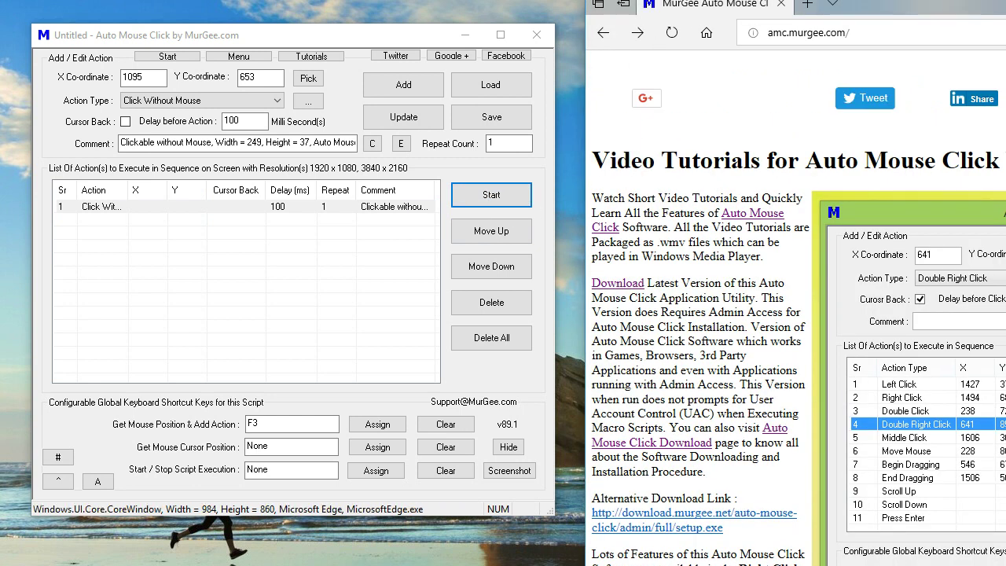
Step: Restore and narrow the Edge window, place it beside the Auto Mouse Click window, and close Calculator
key("super+Down")
left_click_drag(868, 129, 433, 129)
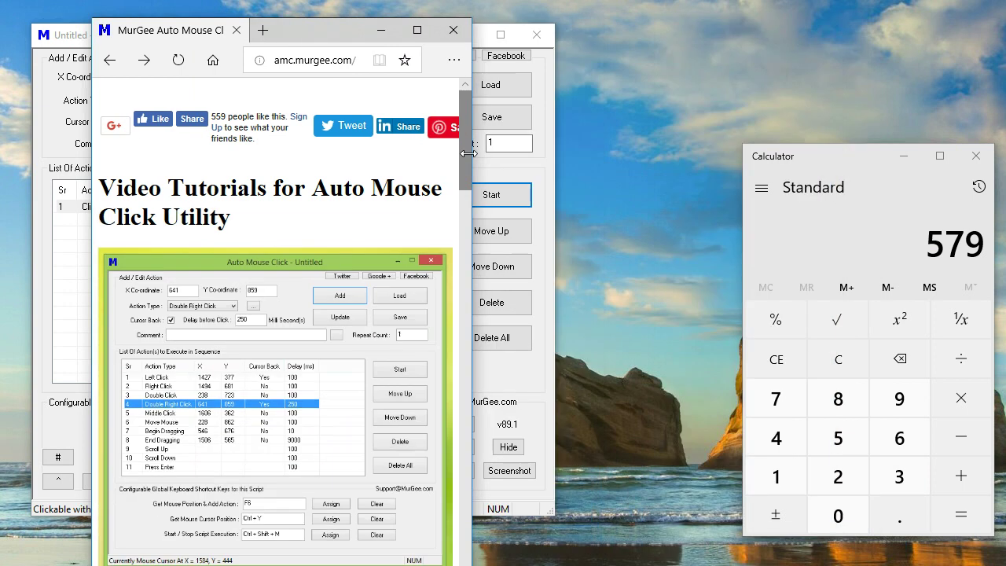
left_click_drag(311, 21, 310, 252)
left_click_drag(154, 266, 867, 28)
left_click(967, 180)
left_click(976, 156)
Step: Run the script on the relocated Edge window, widen that window, and return to the amc.murgee.com page
left_click(474, 202)
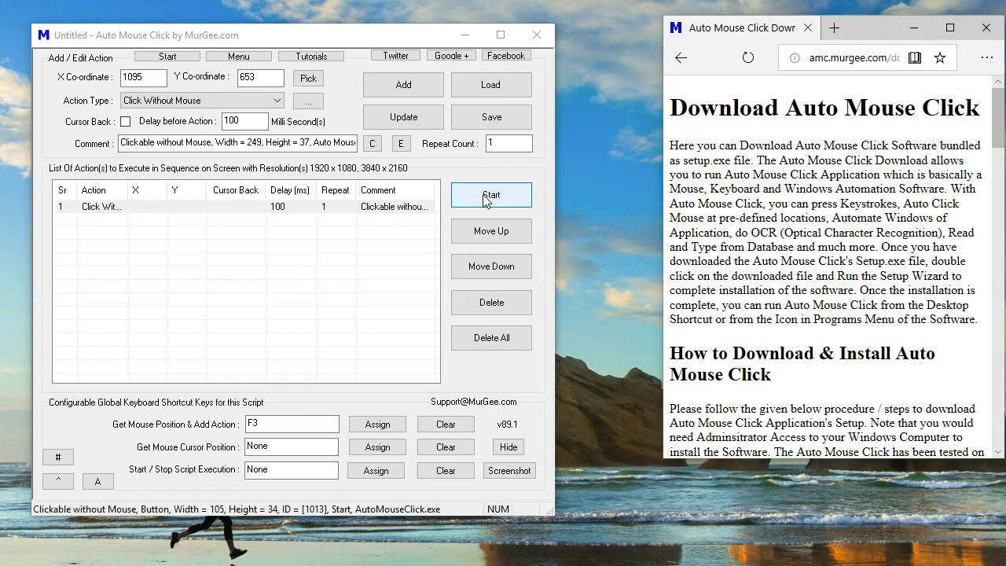
left_click_drag(665, 458, 578, 484)
left_click(596, 58)
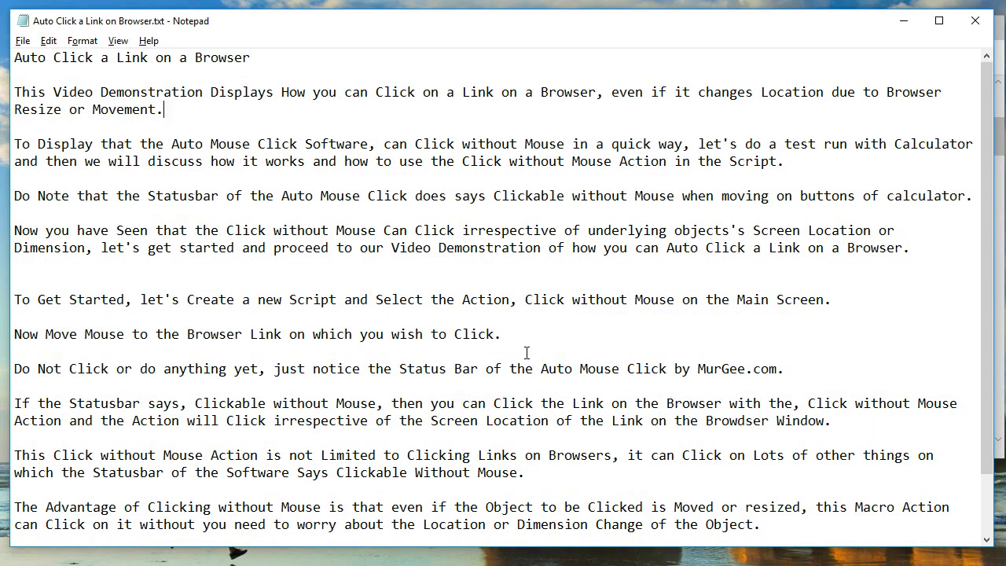
Step: Append to the Notepad notes: "As you can See the Click without Mouse Action can Click on the Link, irrespective of the Link Location on the Screen"
key("Down")
key("Down")
key("Down")
key("Down")
key("Down")
key("Down")
key("Down")
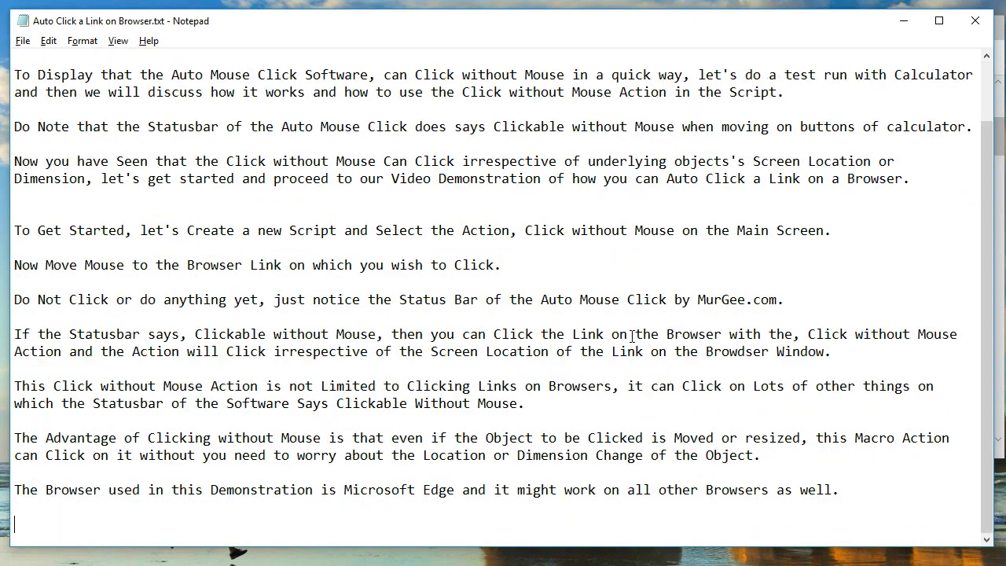
type("As yo")
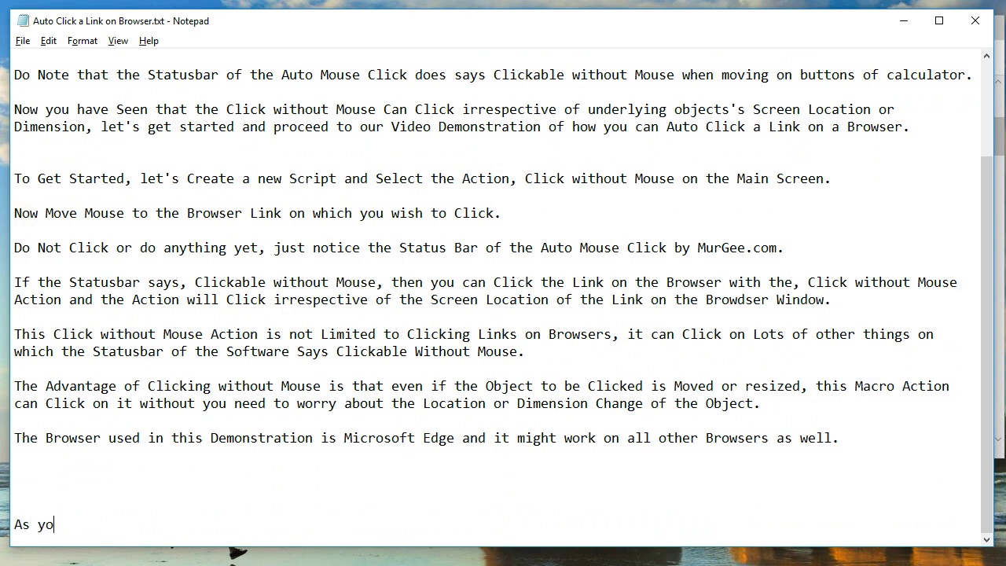
type("u can See the Click wit")
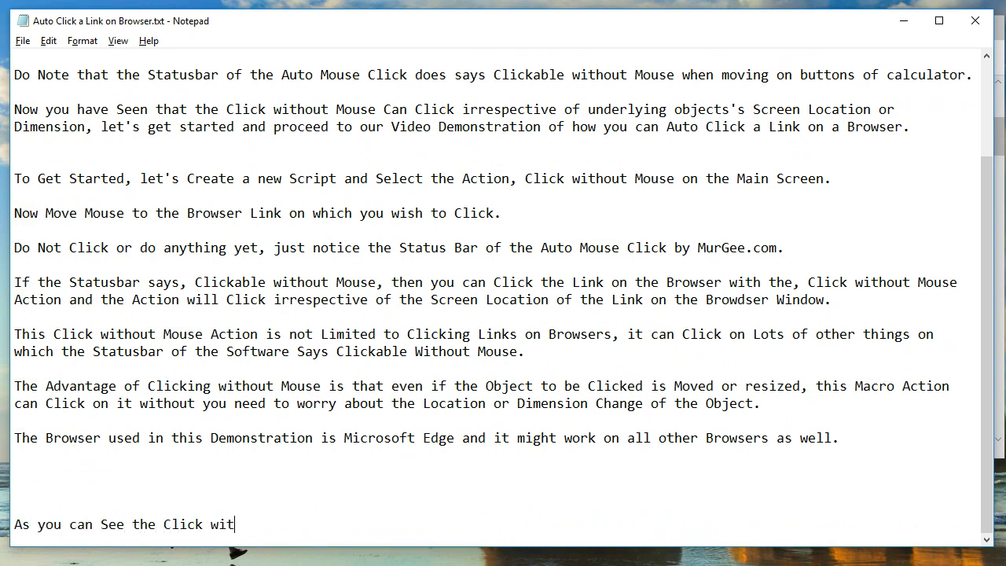
type("hout Mouse Action can Click on the Link, irrespective of the Link")
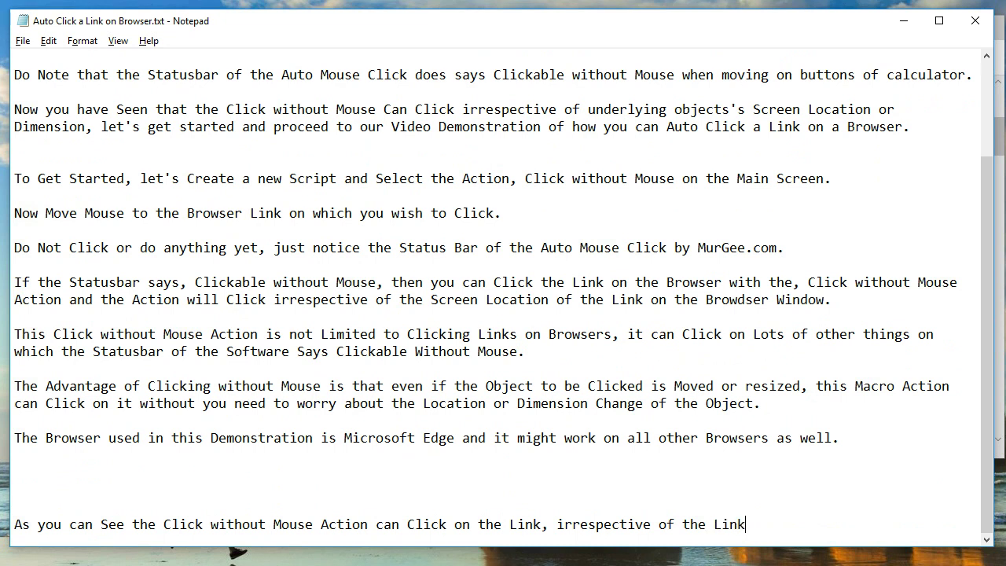
type(" Location on the Scre")
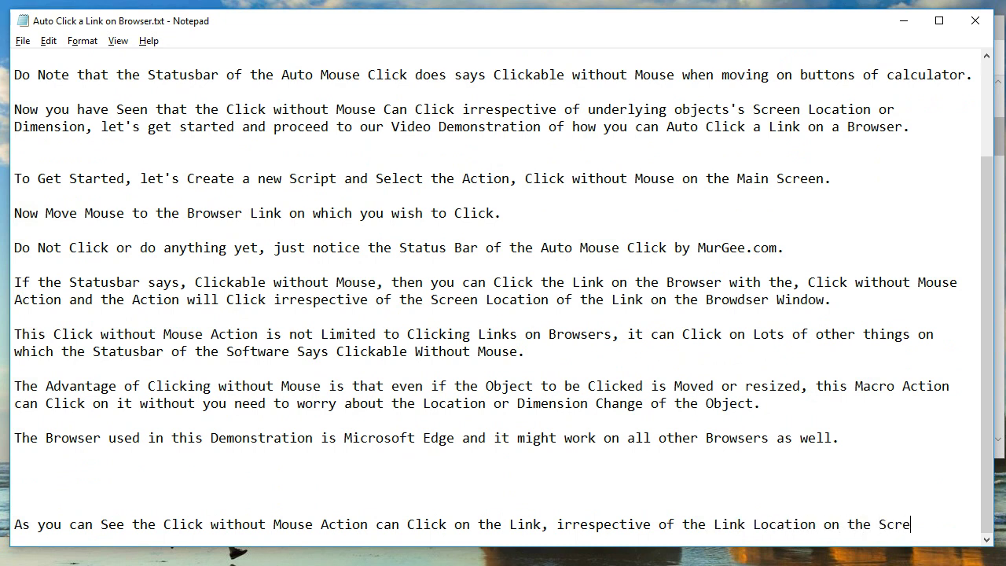
type("en")
Step: Add the line "Yes the Calculator Demo was real quick and easy as well" and a closing line starting with "Give it"
key("Return")
type("Yes the Calculator Demo")
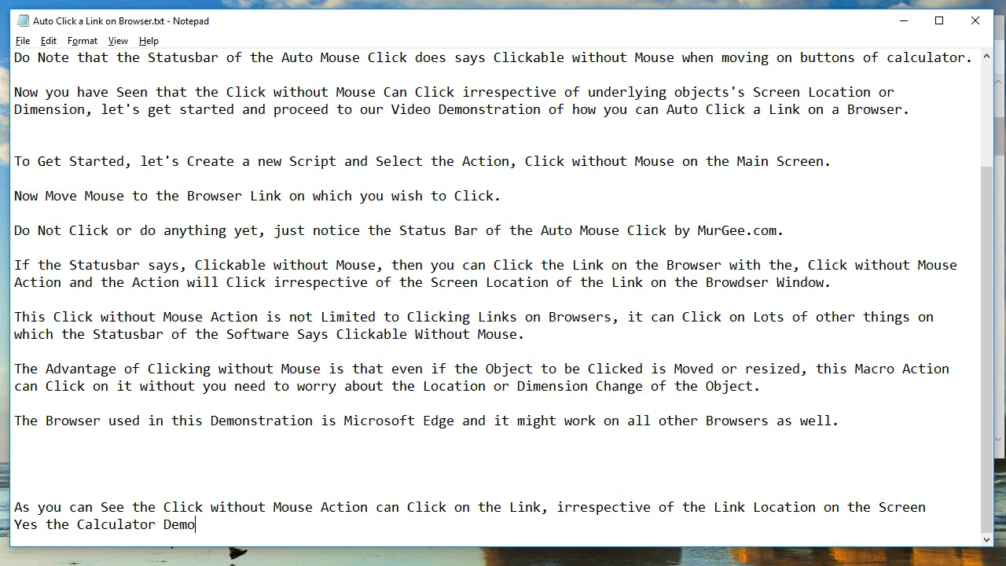
type(" was real quick and ")
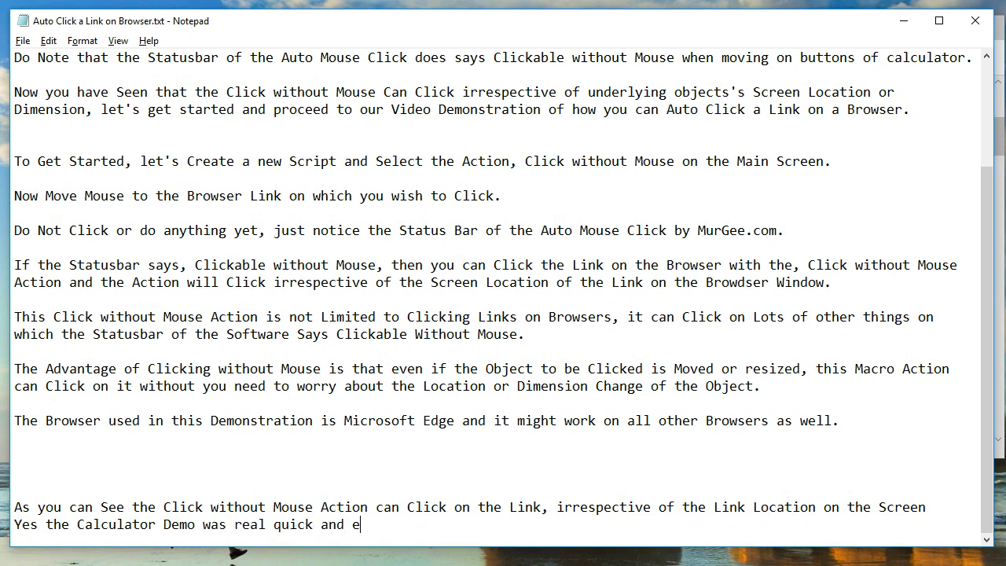
type("easy as well")
key("Return")
type("Gi")
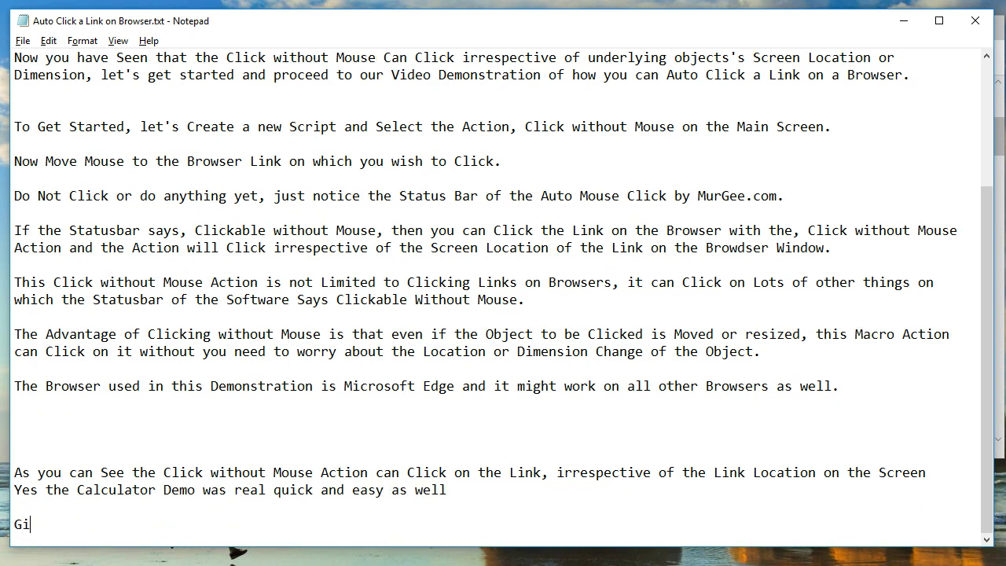
type("ve it na tr")
key("Delete")
Step: Clear Notepad away from Edge, return the amc.murgee.com page to its beginning, and run the script on the Download link
left_click_drag(575, 22, 904, 562)
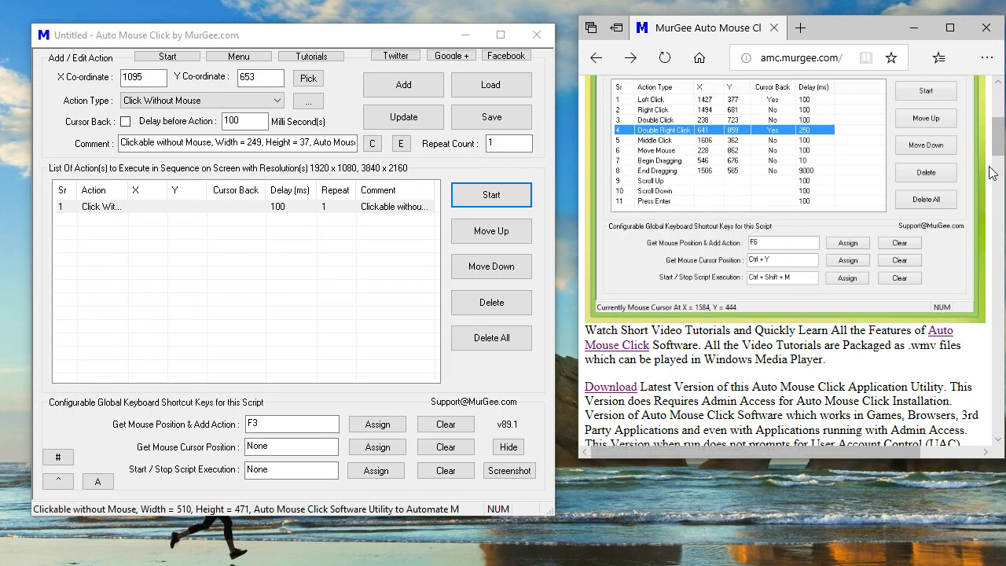
scroll(997, 150, "up", 1)
scroll(997, 149, "down", 1)
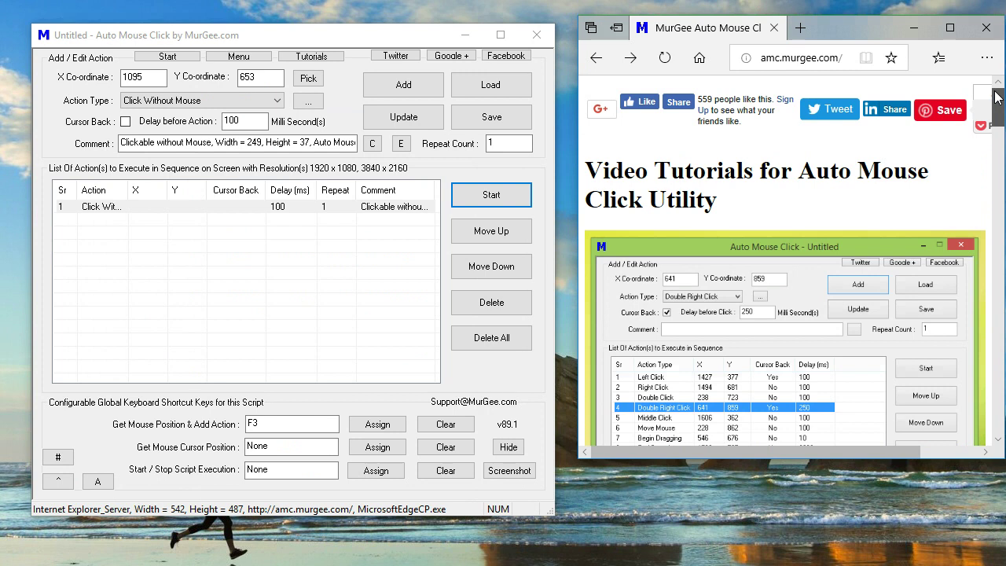
left_click(467, 196)
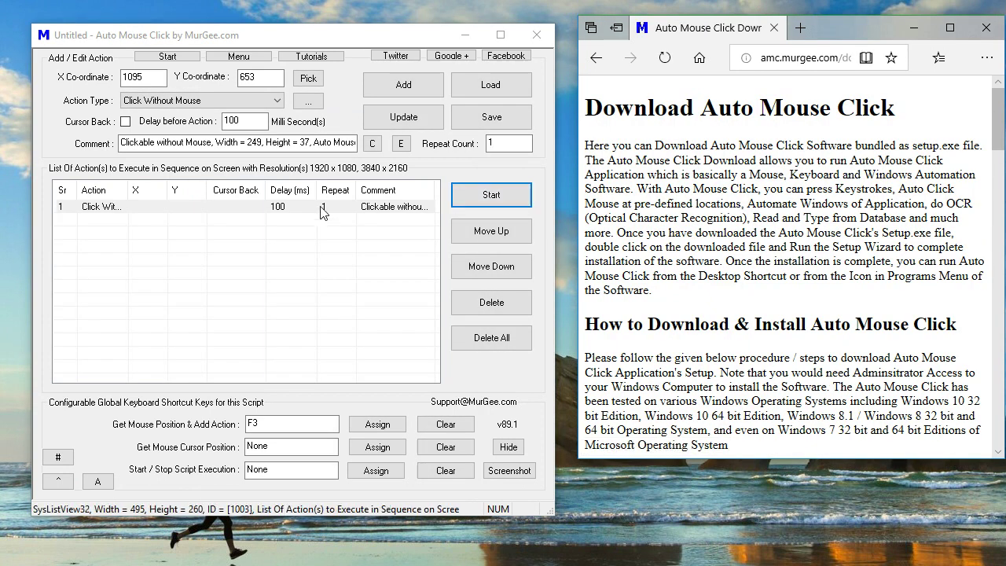
Step: Examine the Click Without Mouse entry in the list of available actions, narrowing the Action and Description columns to reveal its serial number
left_click(308, 104)
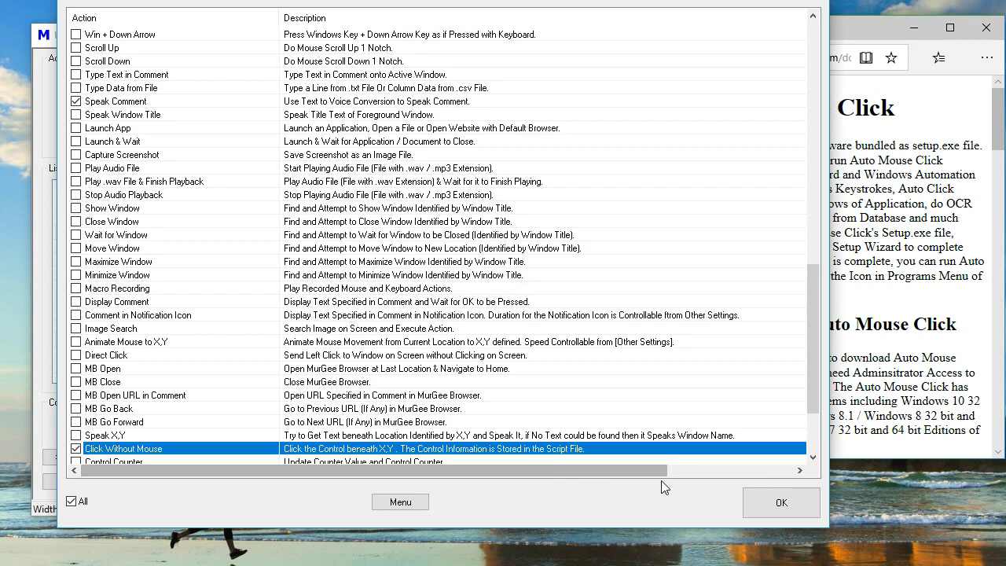
left_click_drag(279, 17, 189, 17)
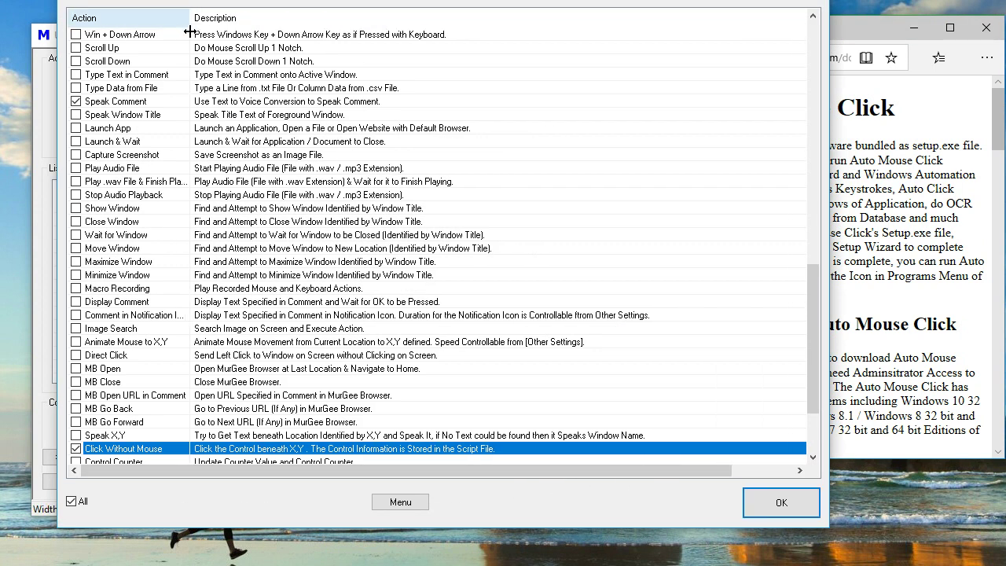
left_click_drag(691, 469, 758, 469)
left_click_drag(783, 23, 705, 53)
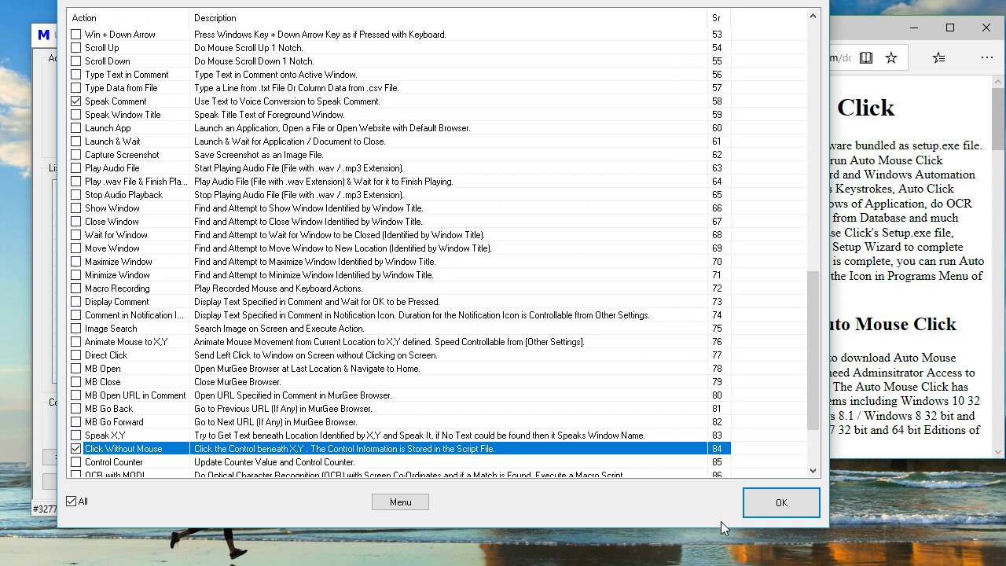
left_click(782, 508)
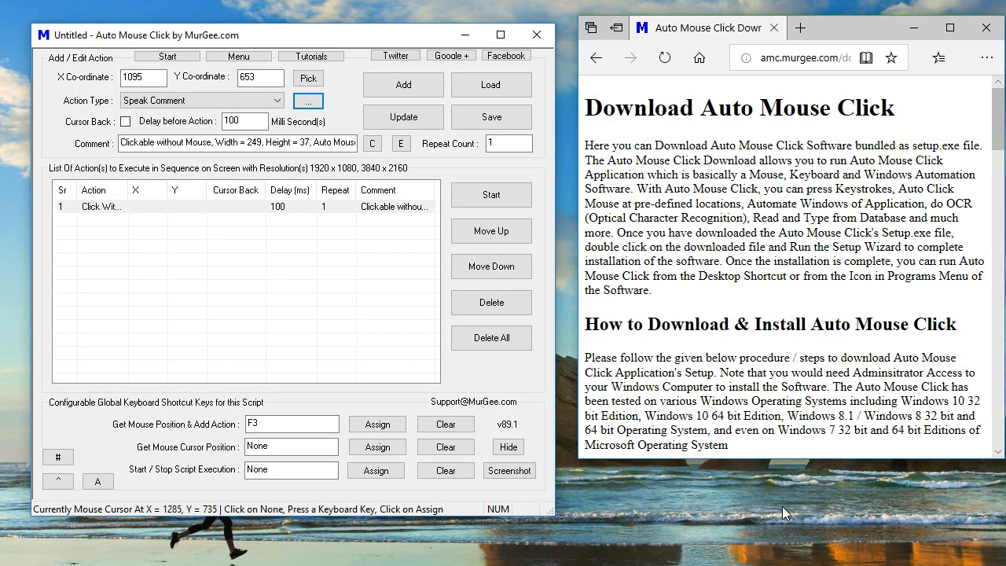
Step: Open the parameters of the recorded Click Without Mouse action
double_click(318, 207)
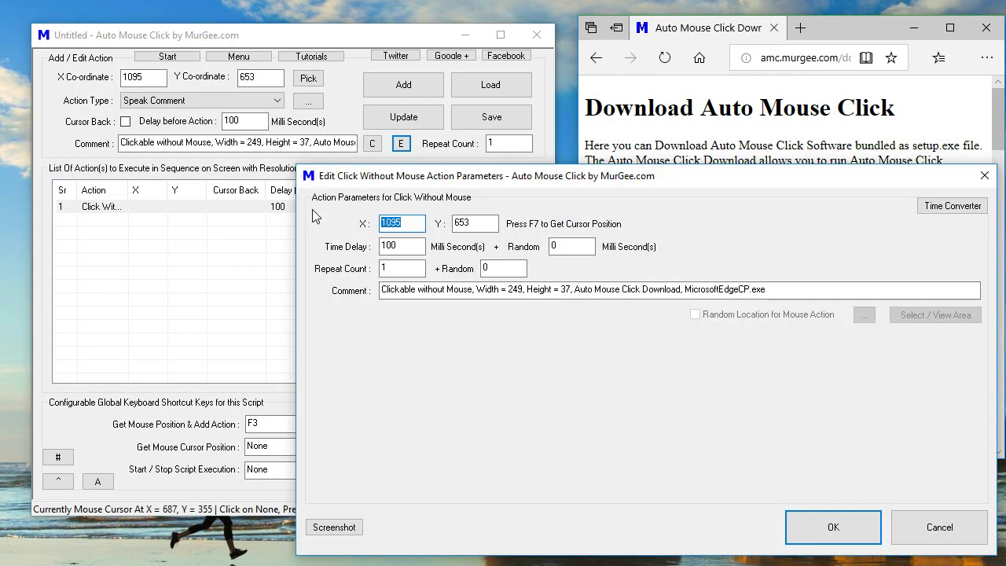